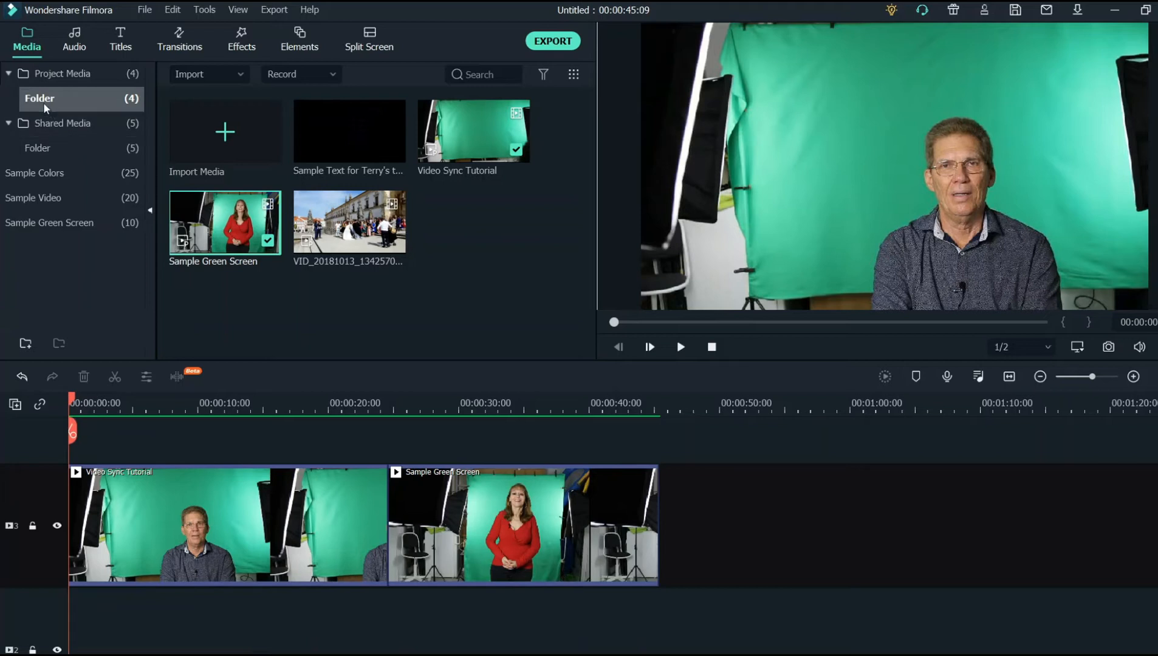
- Place the Grey sample color on the track below the Video Sync Tutorial clip and extend it to that clip's full length
left_click(39, 172)
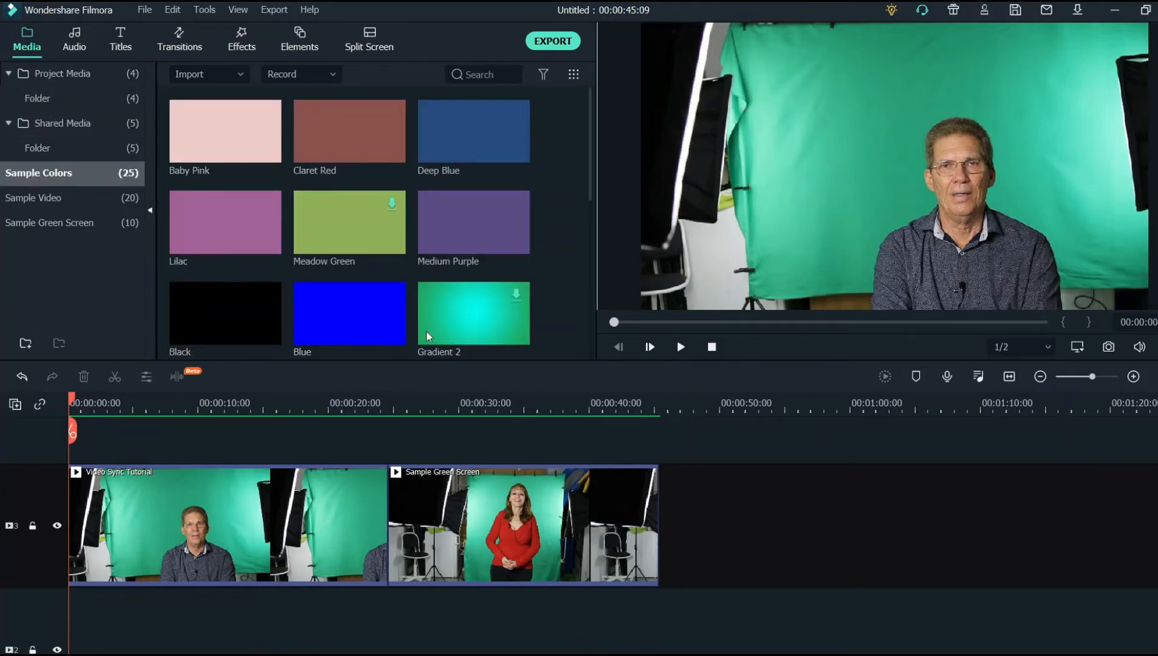
scroll(426, 334, "down", 3)
left_click_drag(245, 301, 82, 645)
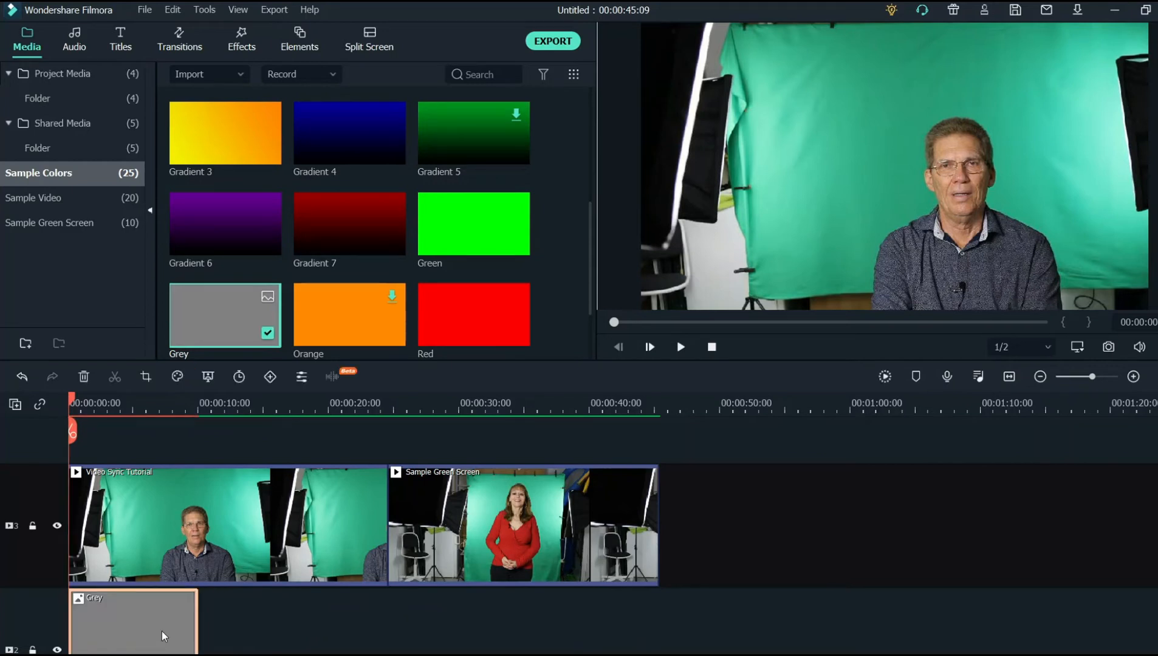
left_click_drag(197, 632, 387, 608)
- Add the Moon Blue sample color directly after the Grey clip, beneath the Sample Green Screen clip
scroll(476, 297, "down", 3)
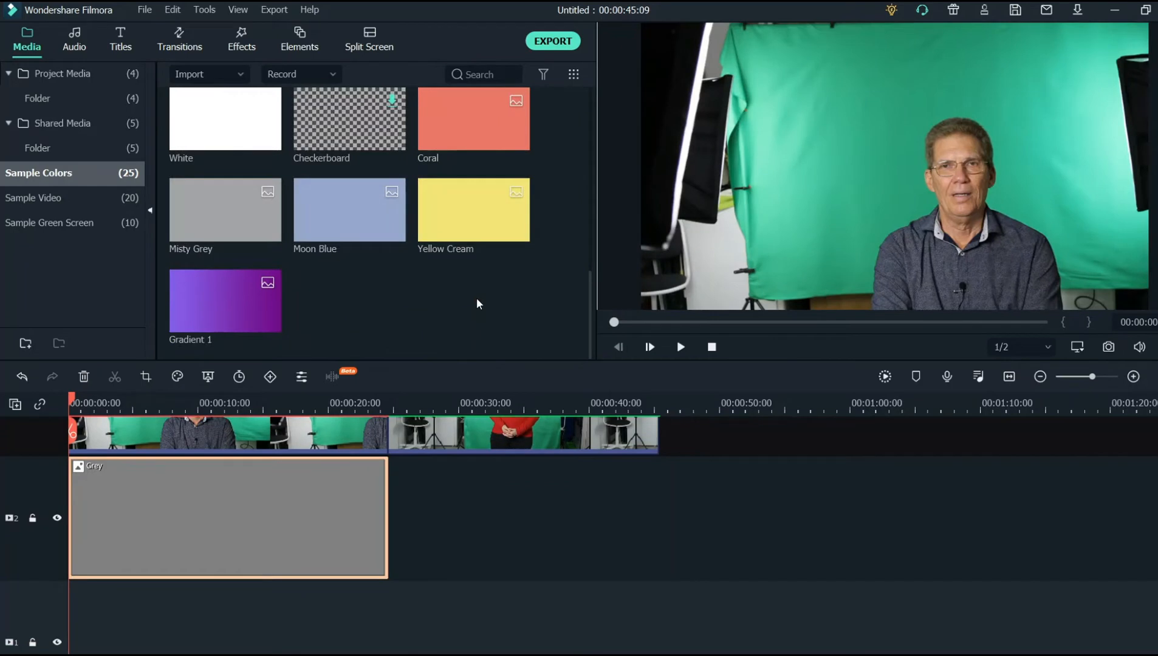
left_click_drag(363, 213, 394, 534)
scroll(480, 535, "up", 2)
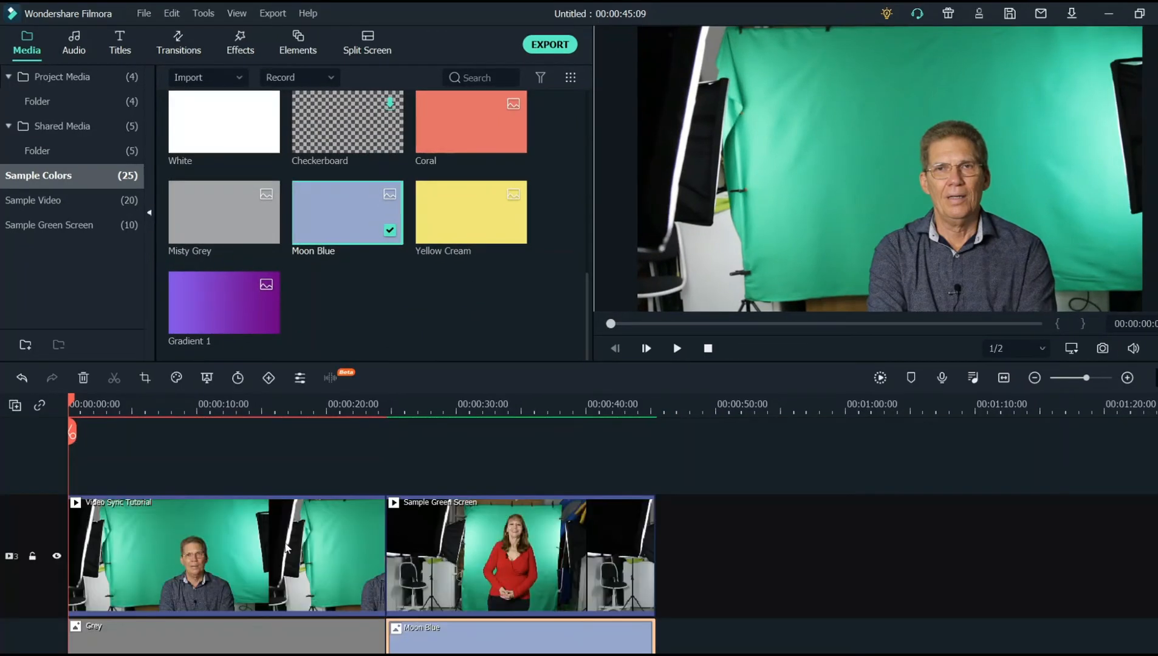
- Crop the Video Sync Tutorial clip closely around the man with a Custom ratio, about 824 x 694, and scrub through it to check the framing
left_click(220, 557)
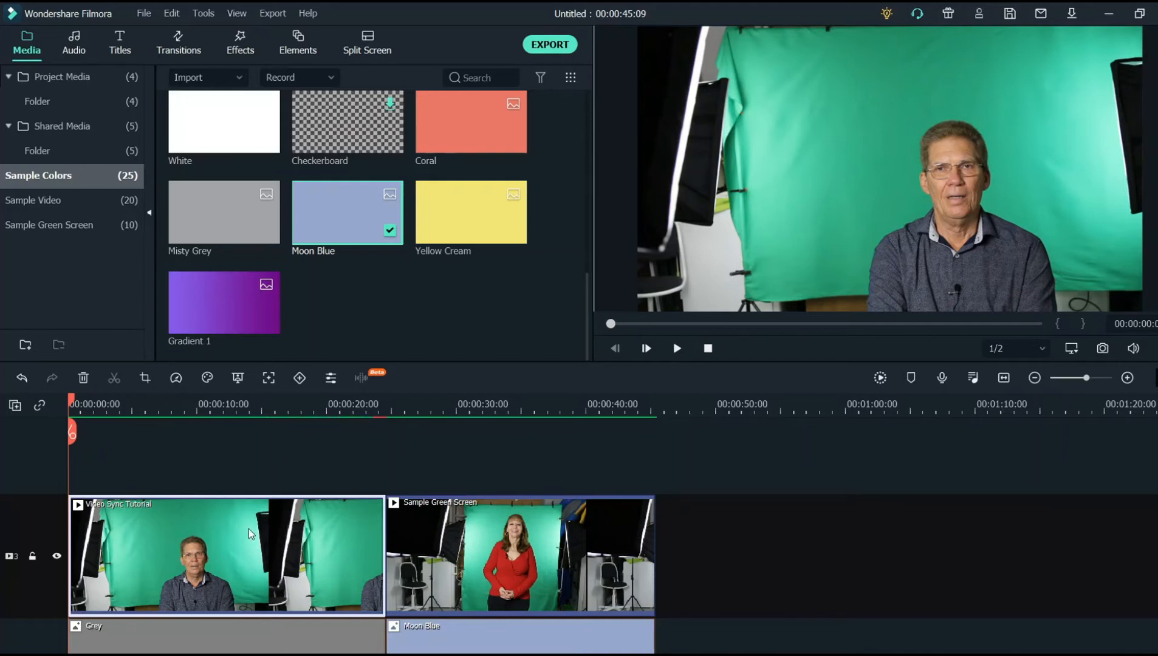
left_click(144, 378)
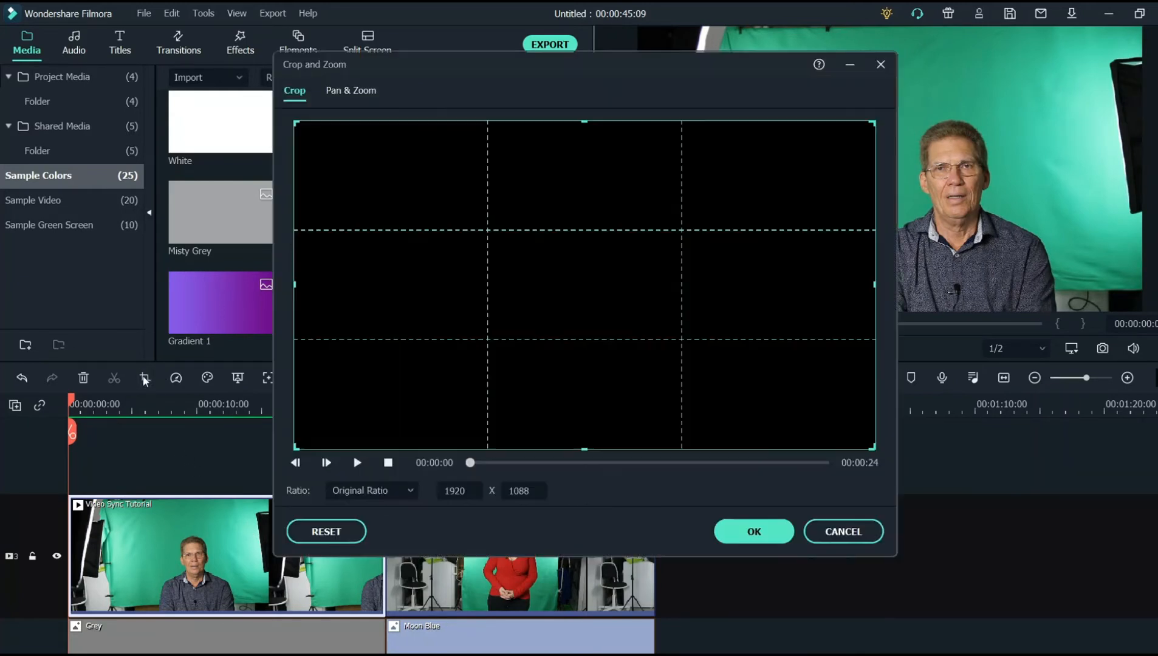
left_click(409, 492)
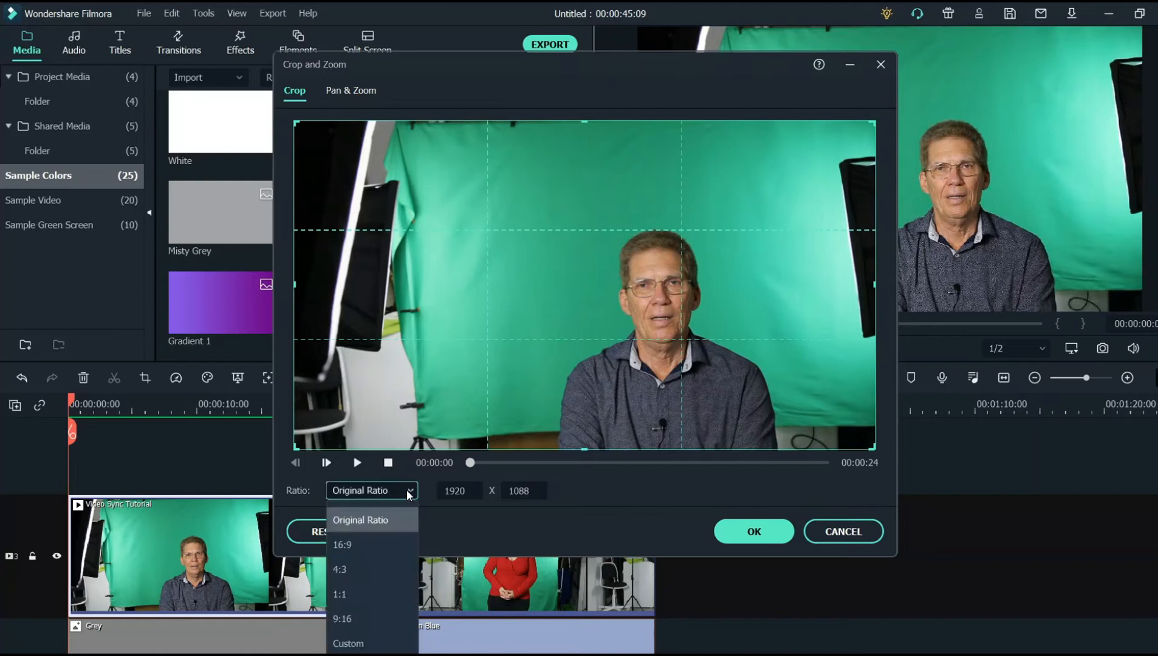
left_click(370, 644)
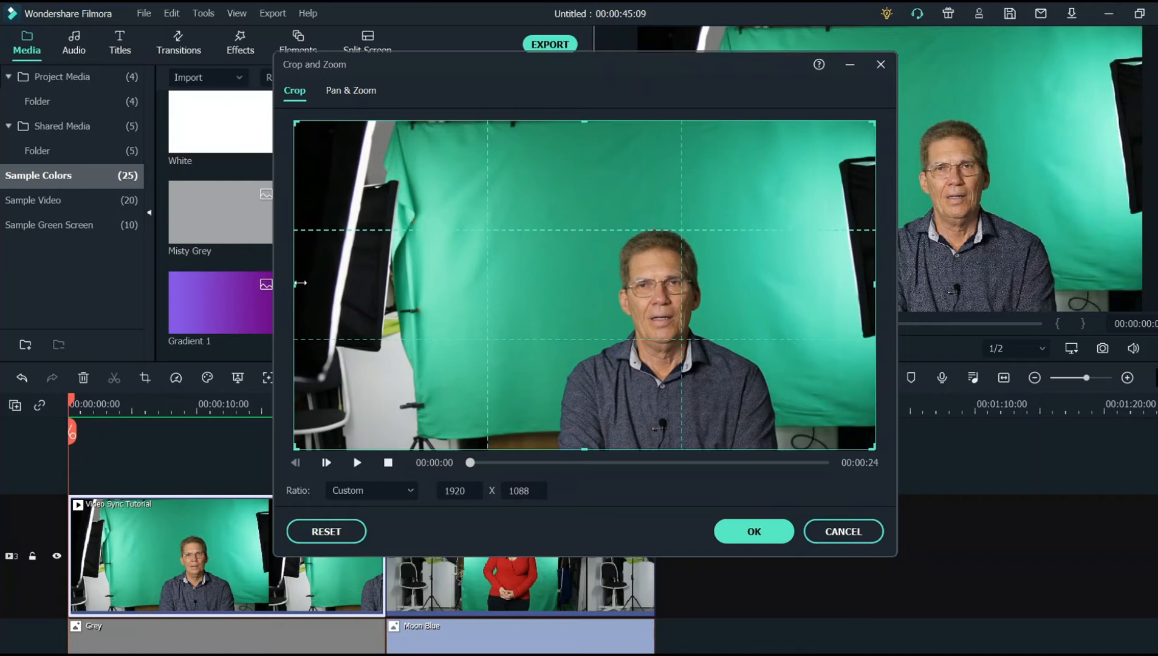
left_click_drag(295, 285, 534, 359)
left_click_drag(877, 285, 782, 328)
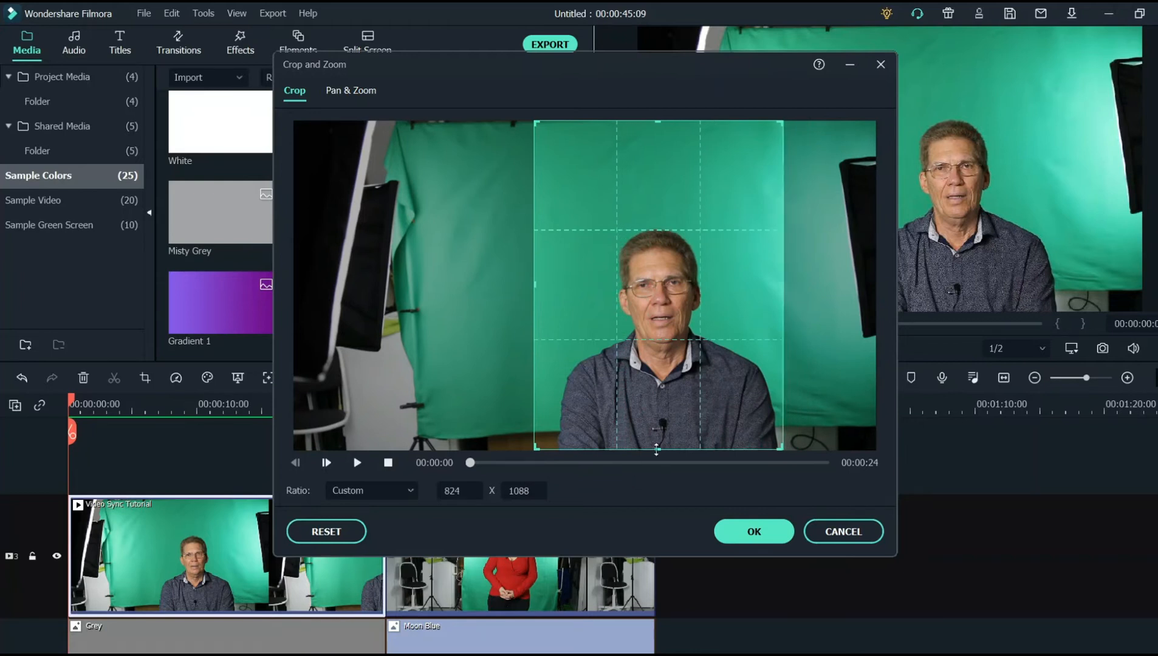
left_click_drag(656, 450, 655, 419)
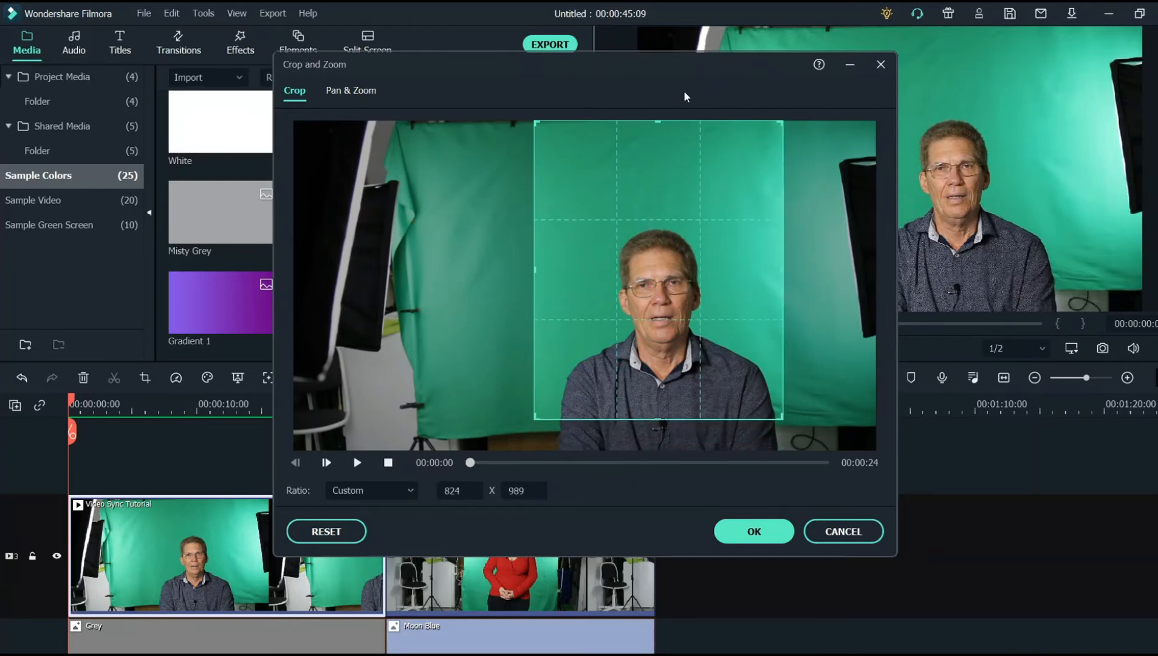
left_click_drag(659, 121, 639, 210)
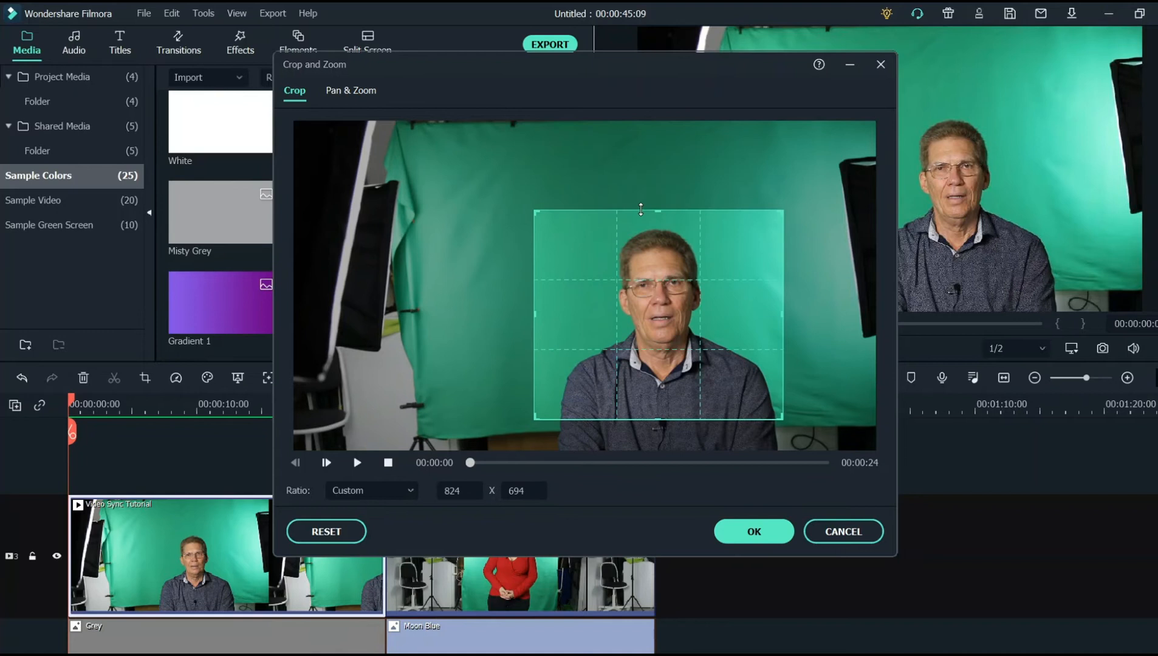
left_click(764, 539)
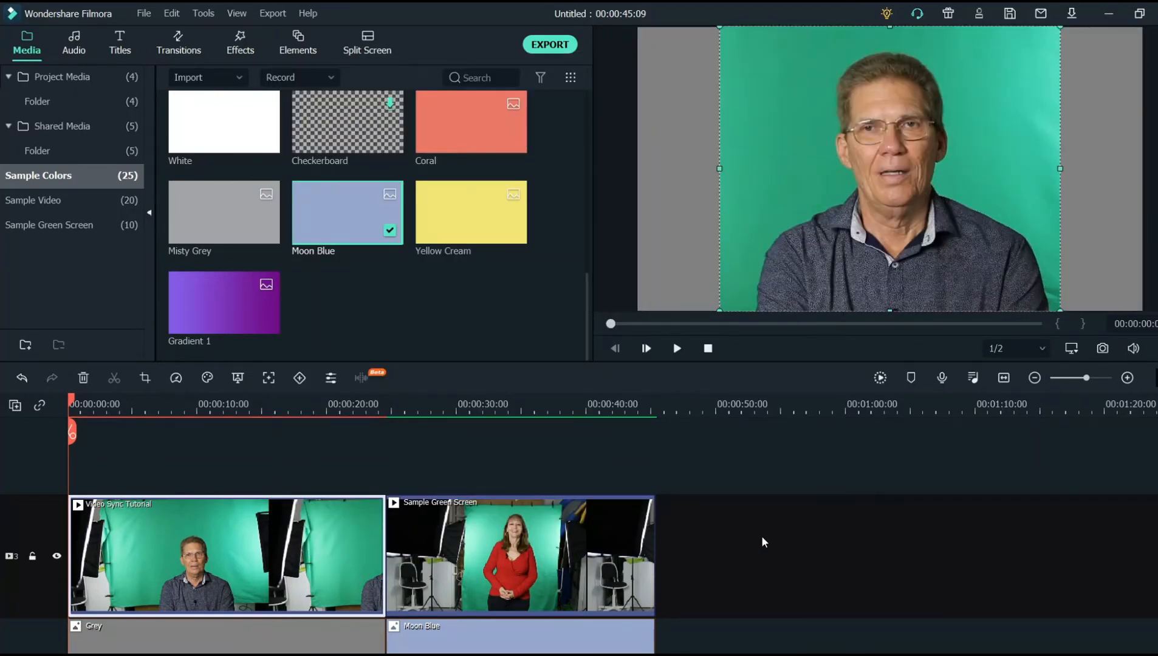
left_click(74, 407)
left_click_drag(75, 408, 206, 514)
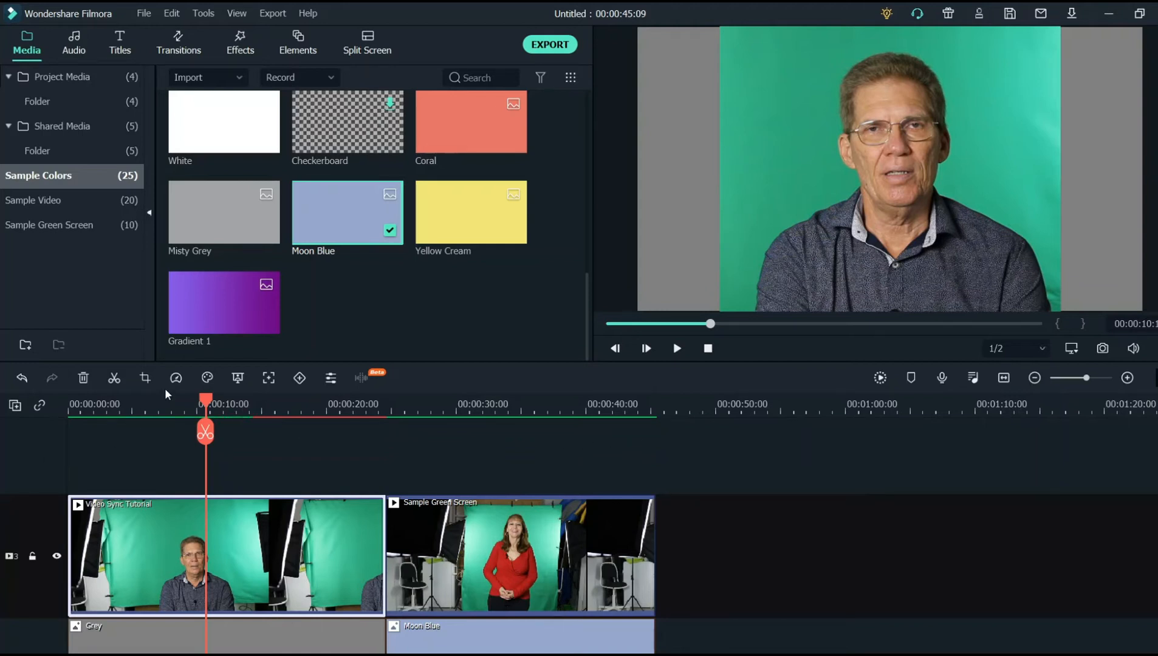
key("Home")
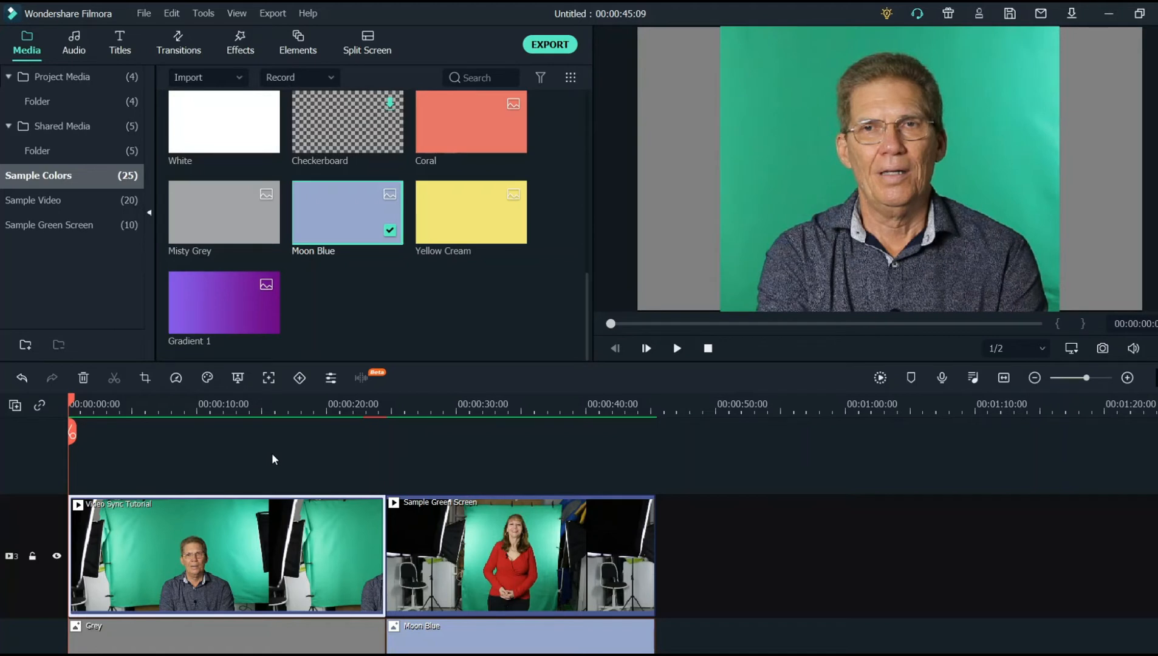
- Apply Chroma Key to the Video Sync Tutorial clip using the green sampled beside the man, with offset 16 and tolerance 55, checking it enlarged
left_click(237, 379)
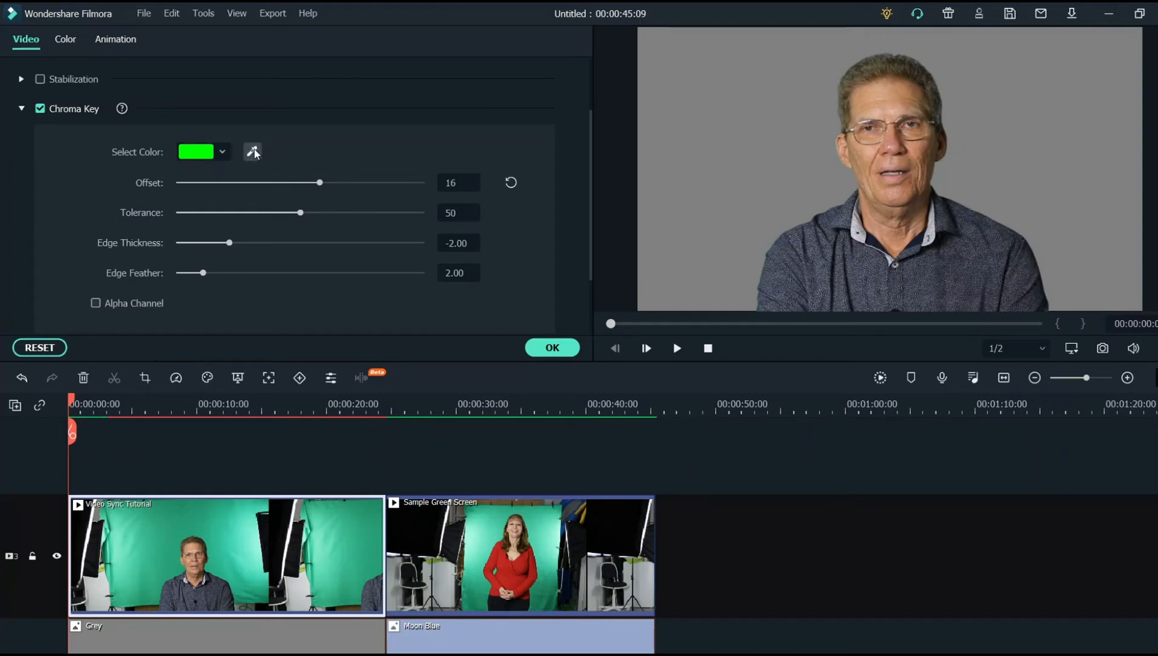
left_click(252, 152)
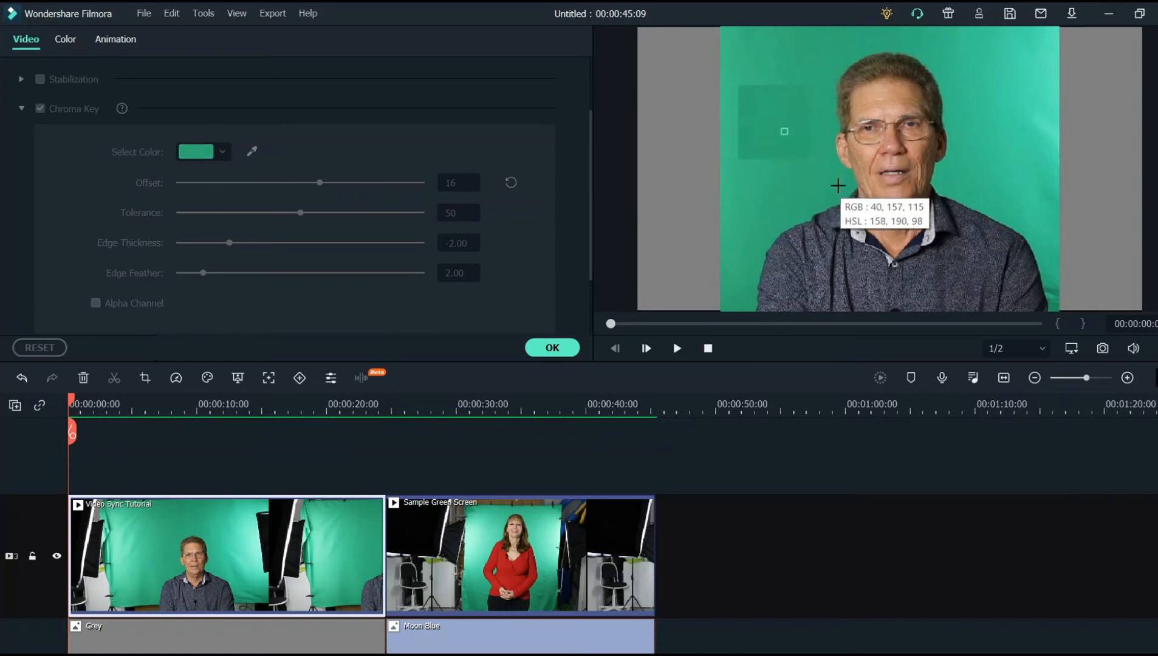
left_click(837, 185)
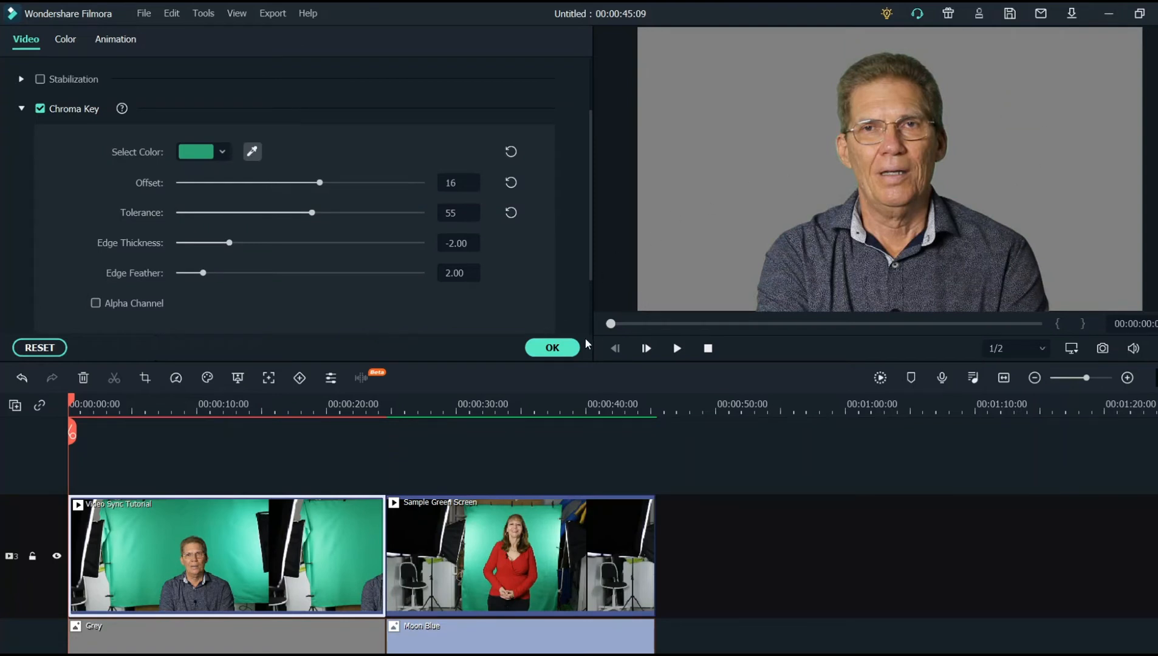
key("alt+Return")
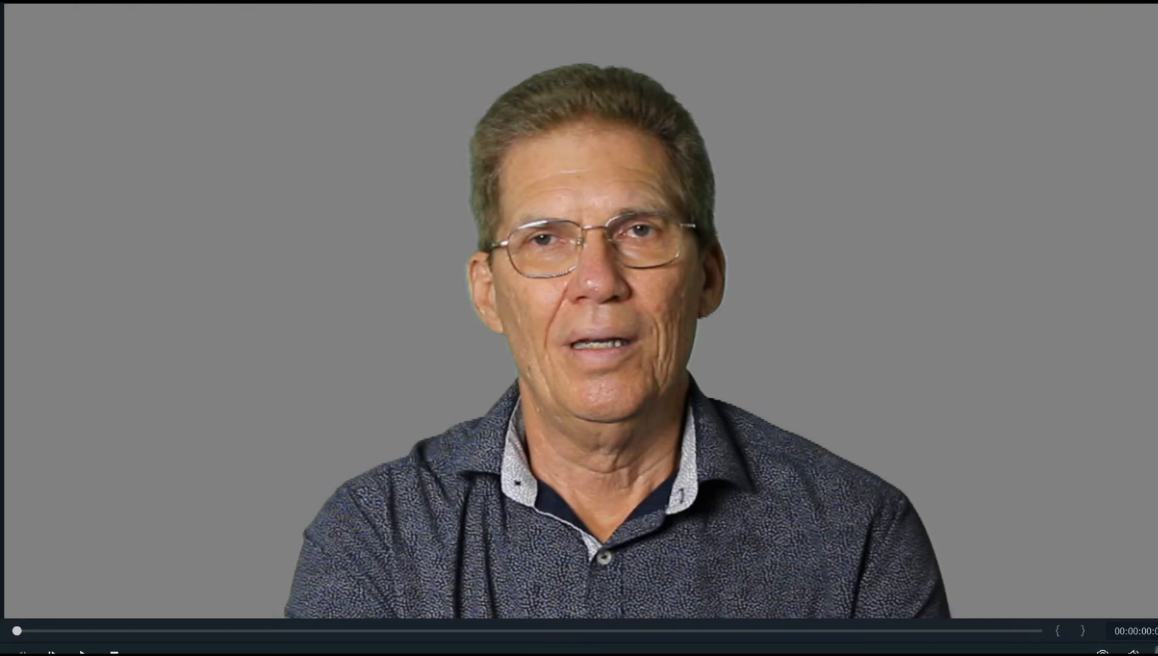
key("Escape")
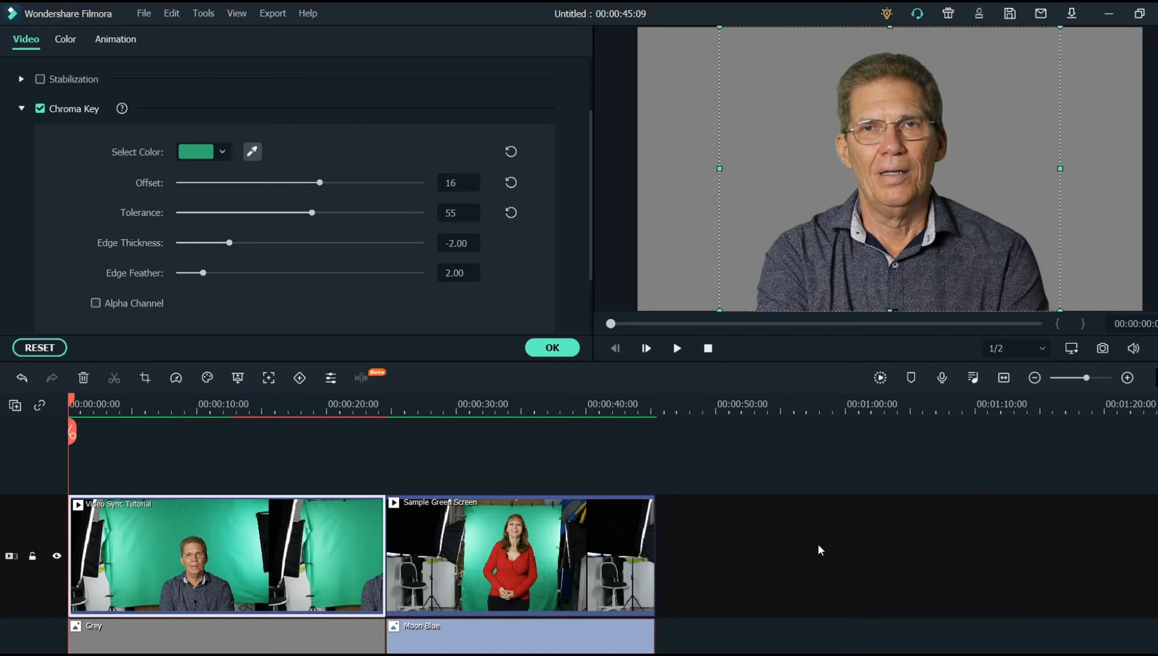
left_click(547, 348)
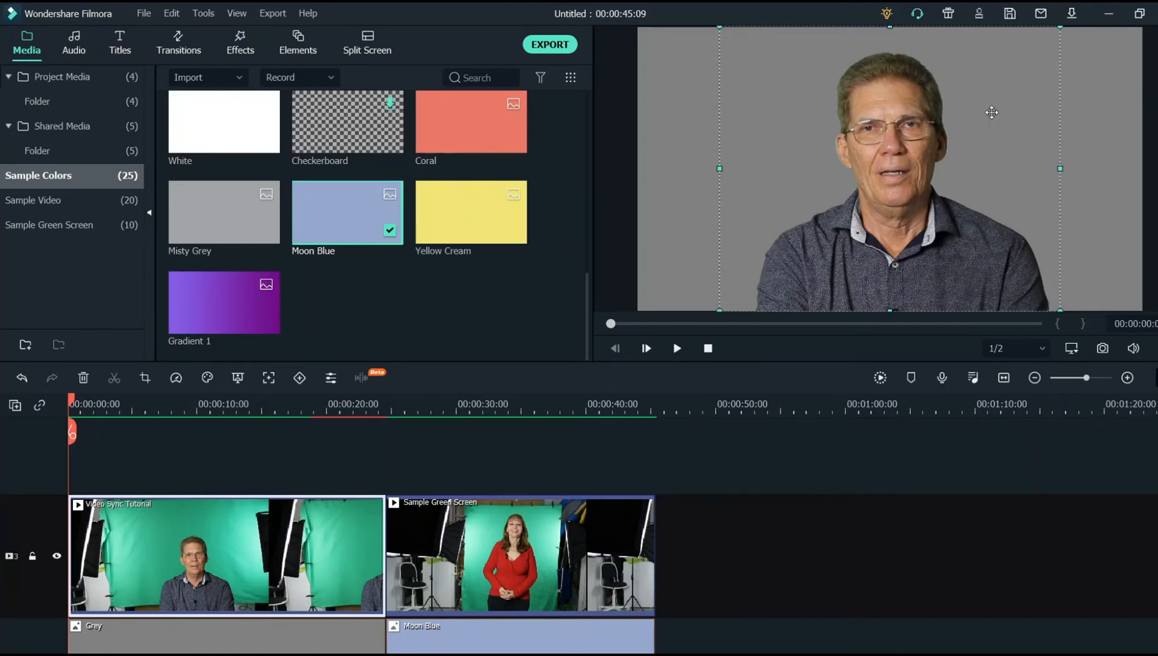
- Try shrinking and repositioning the keyed man over the grey background, and undo both changes
left_click_drag(1050, 34, 920, 142)
mouse_move(839, 235)
left_mouse_down()
mouse_move(1028, 200)
mouse_move(795, 236)
mouse_move(1051, 240)
mouse_move(800, 230)
mouse_move(858, 228)
left_mouse_up()
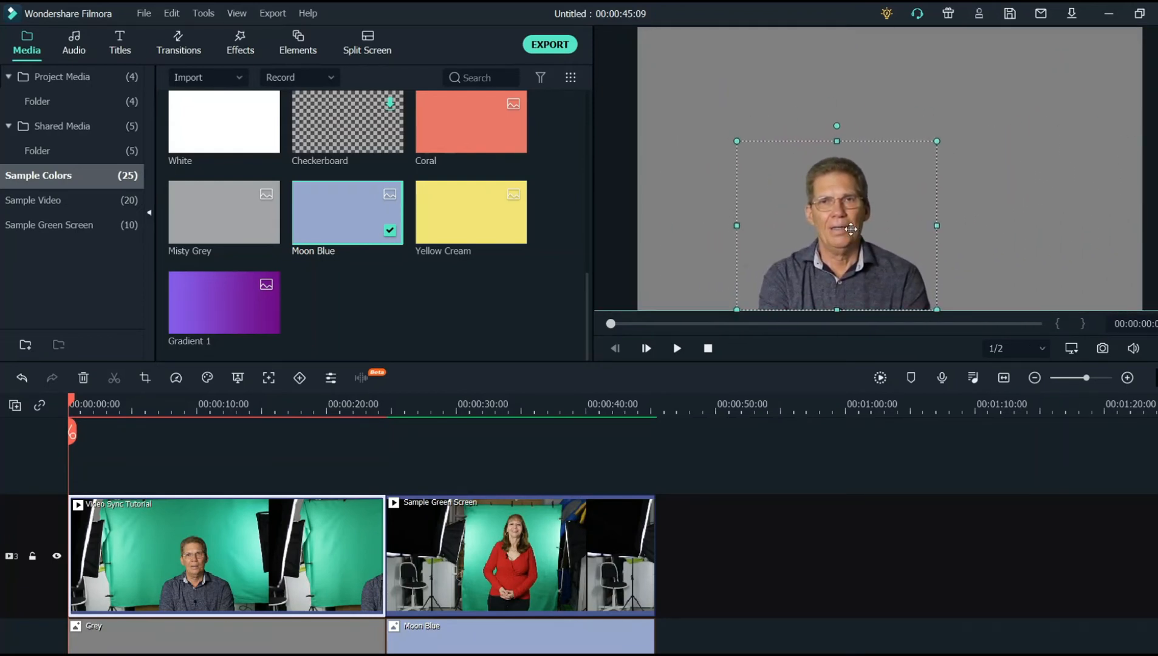
left_click(21, 377)
left_click(23, 378)
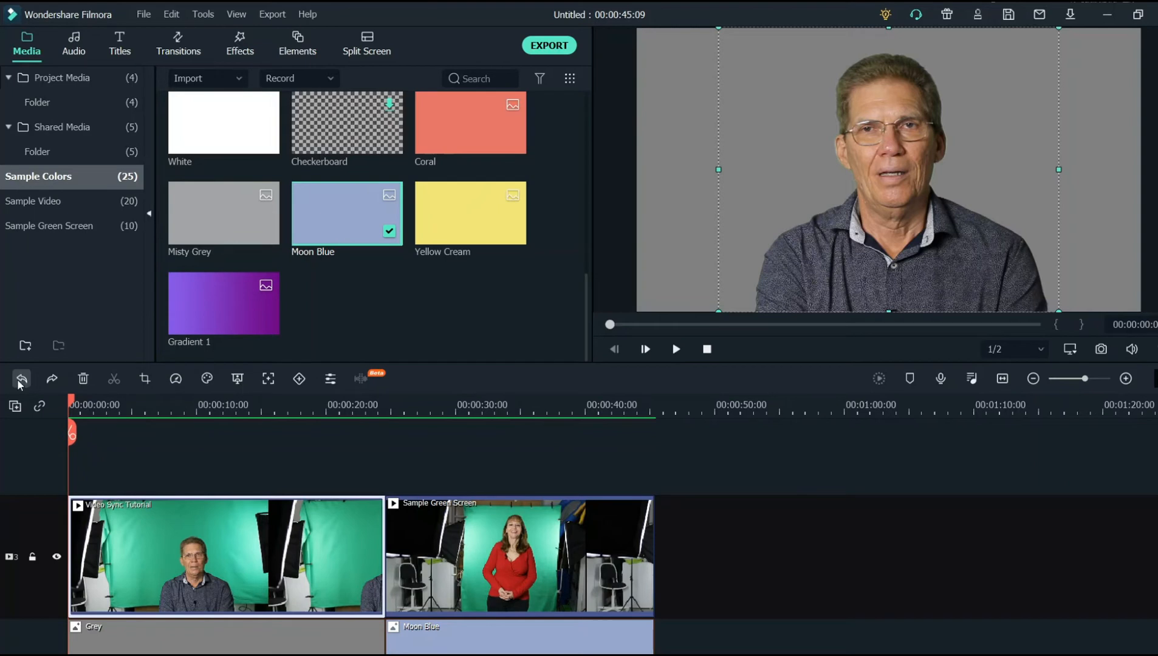
- Crop the Sample Green Screen clip around the woman with a Custom ratio, about 608 x 971, and scrub through it to check the framing
left_click(75, 406)
left_click_drag(119, 426, 470, 543)
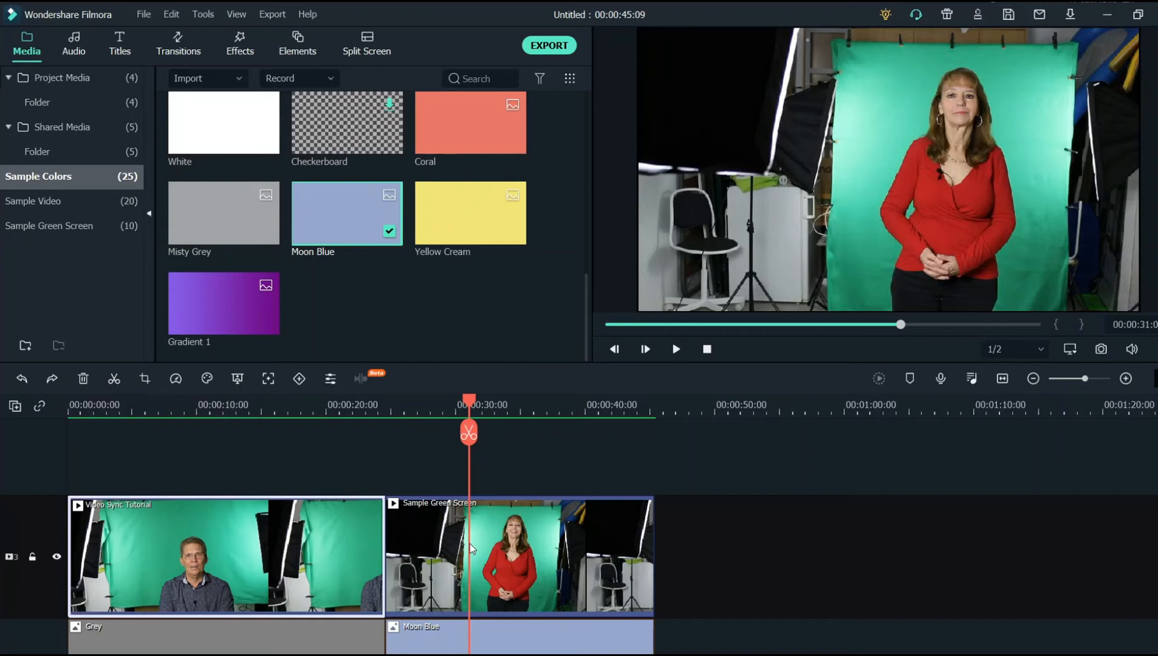
left_click(521, 553)
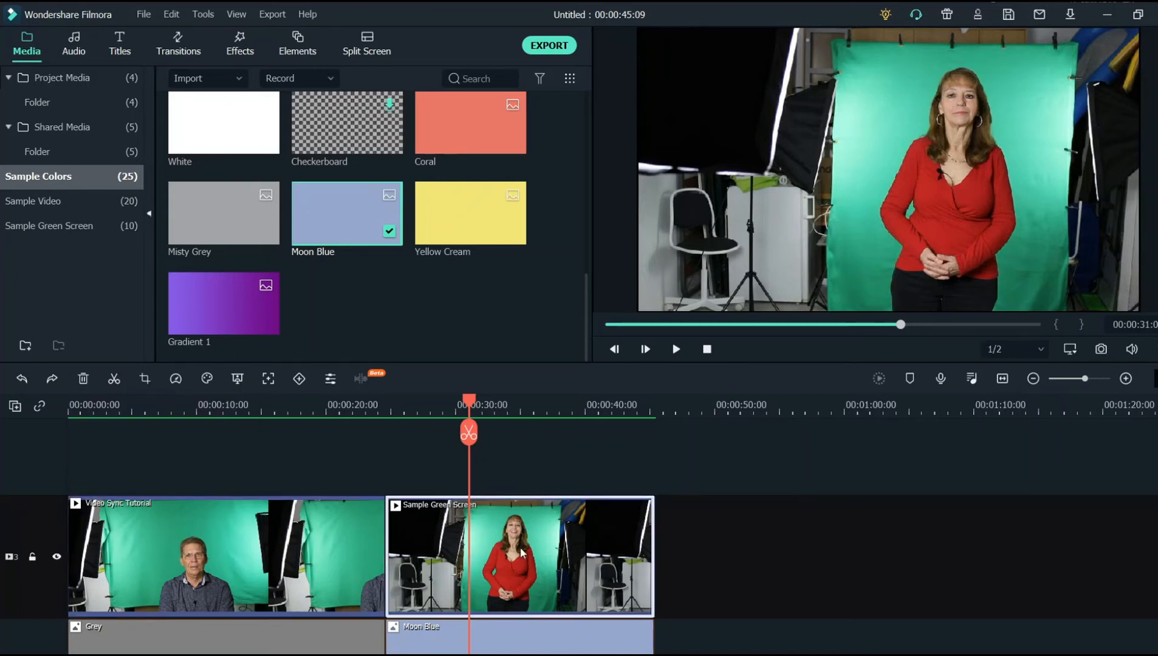
left_click(146, 379)
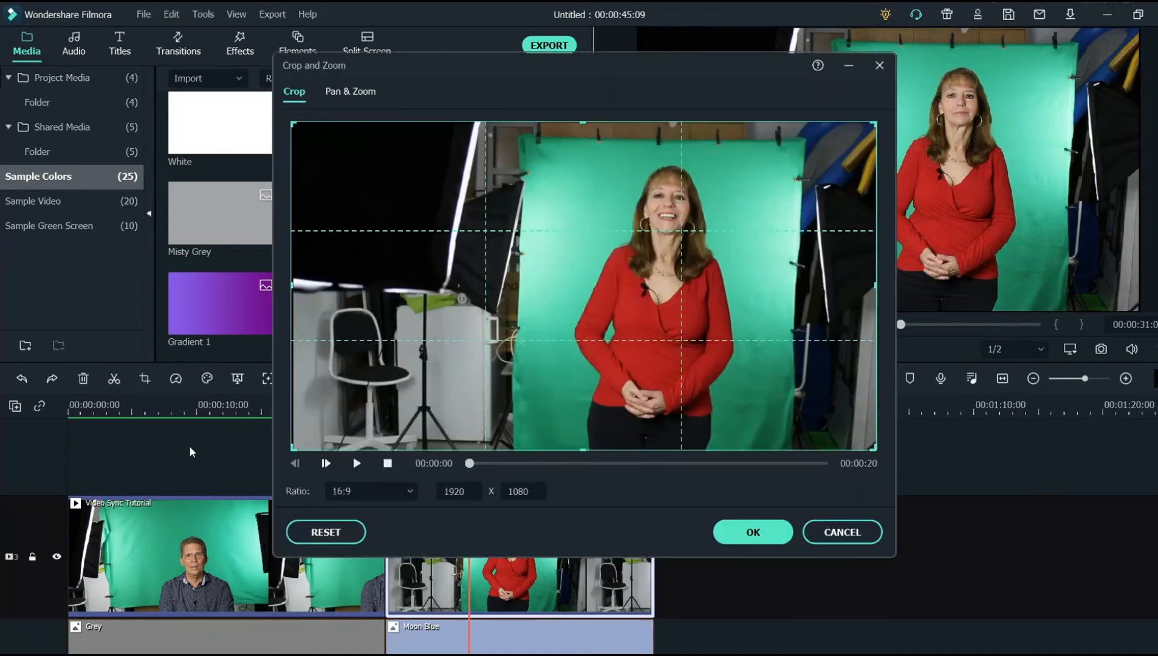
left_click(408, 492)
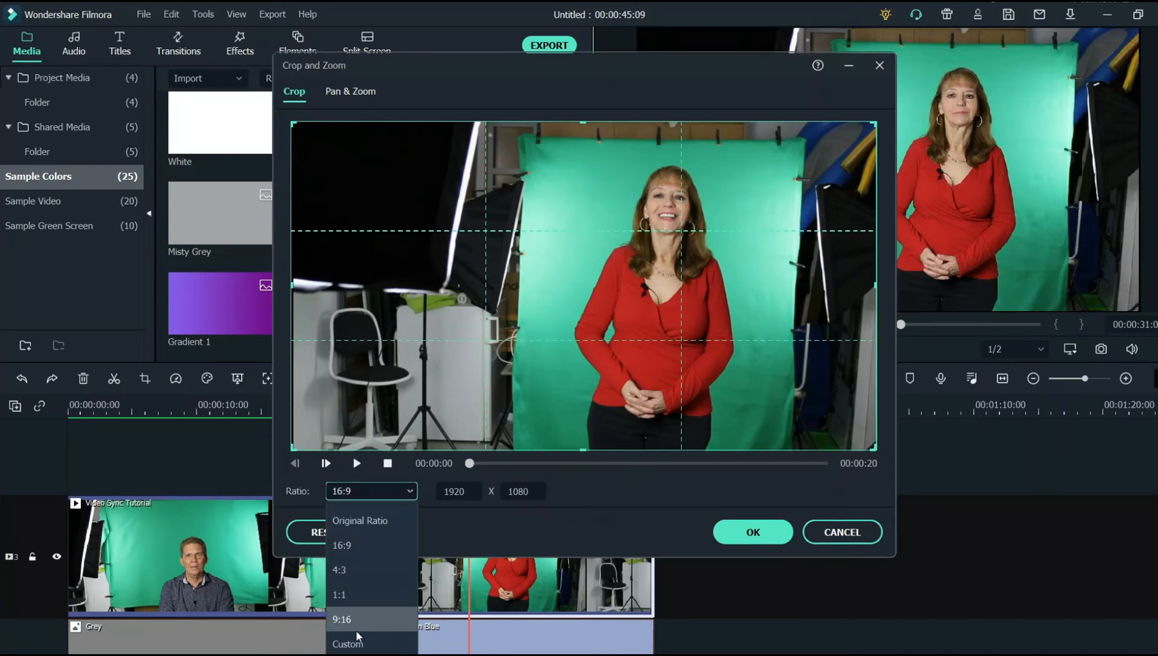
left_click(348, 645)
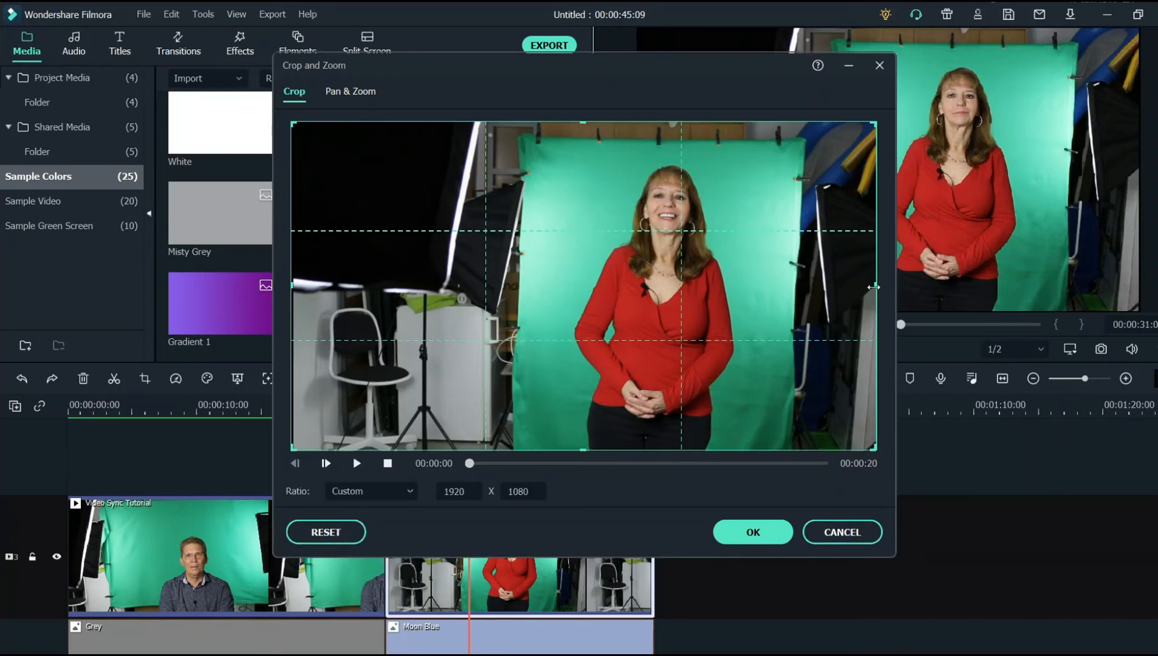
left_click_drag(873, 287, 750, 335)
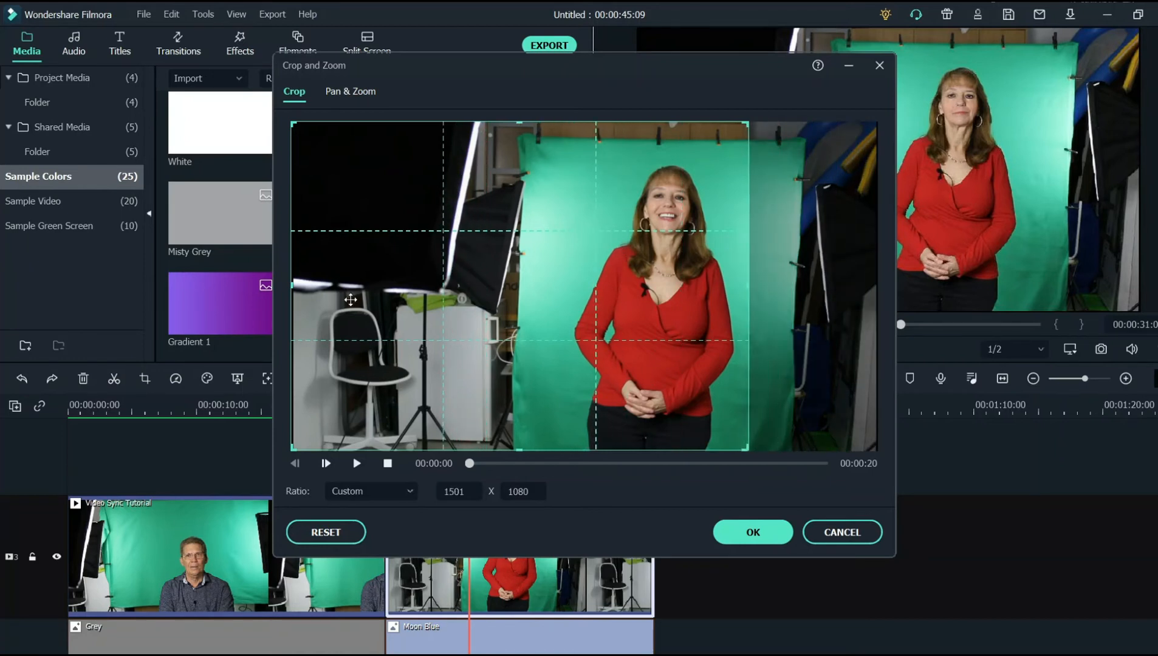
left_click_drag(290, 287, 564, 322)
left_click_drag(658, 123, 658, 153)
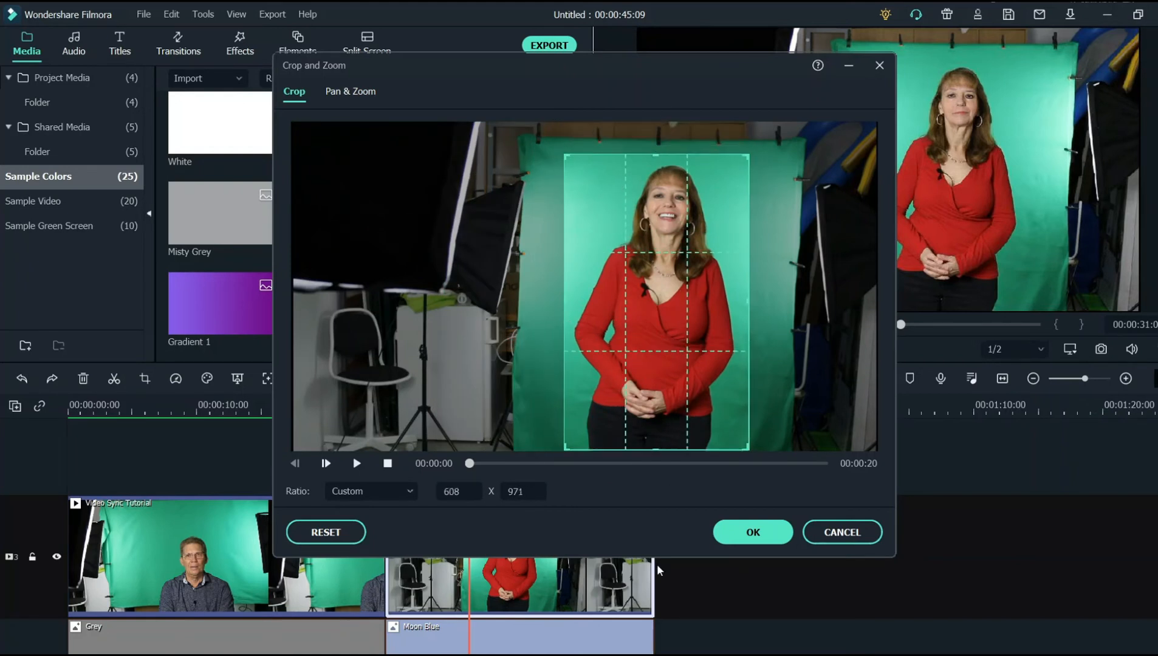
left_click(756, 533)
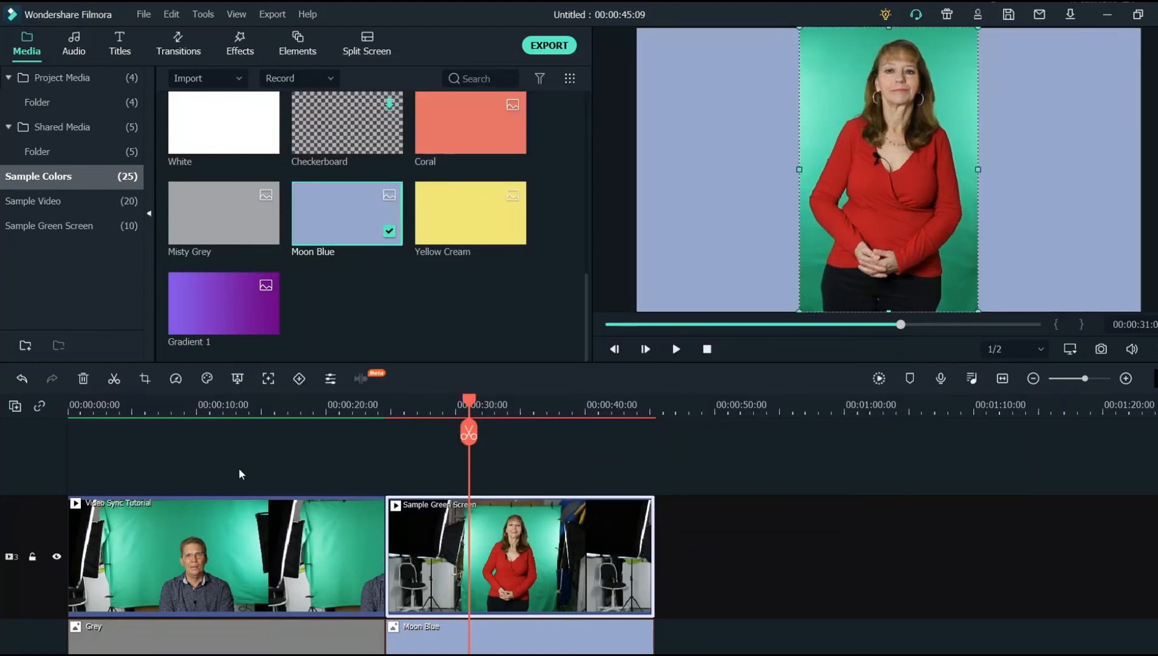
left_click_drag(468, 401, 520, 543)
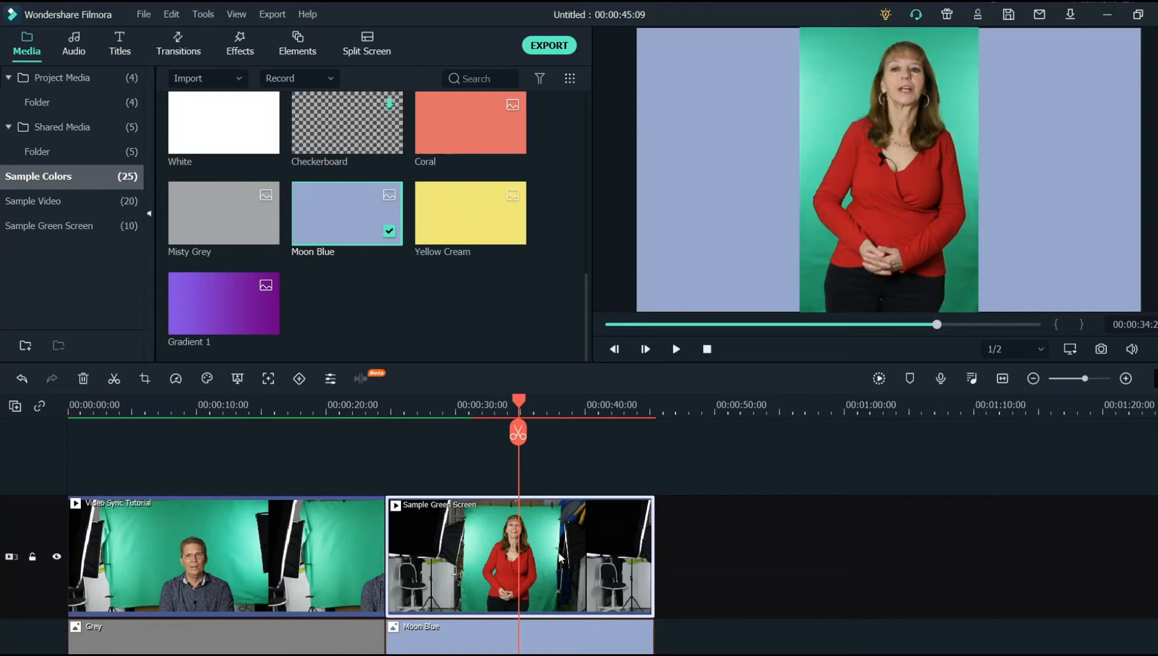
- Apply Chroma Key to the Sample Green Screen clip using the green sampled beside the woman, with offset 16 and tolerance 55, checking it enlarged
left_click(237, 378)
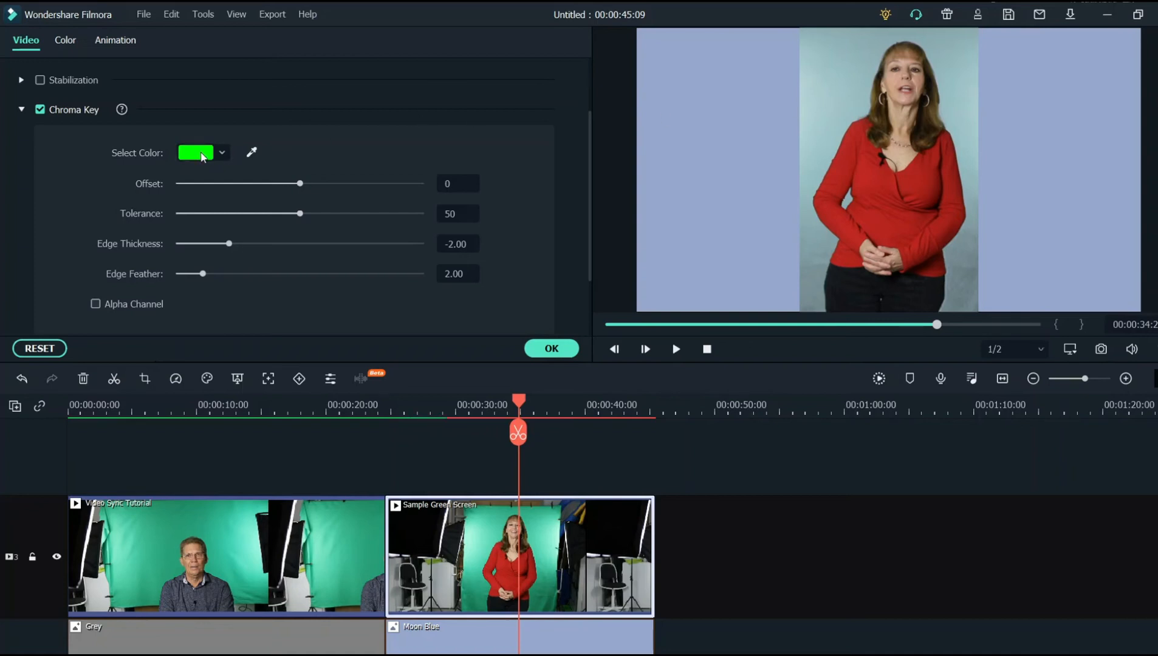
left_click(252, 151)
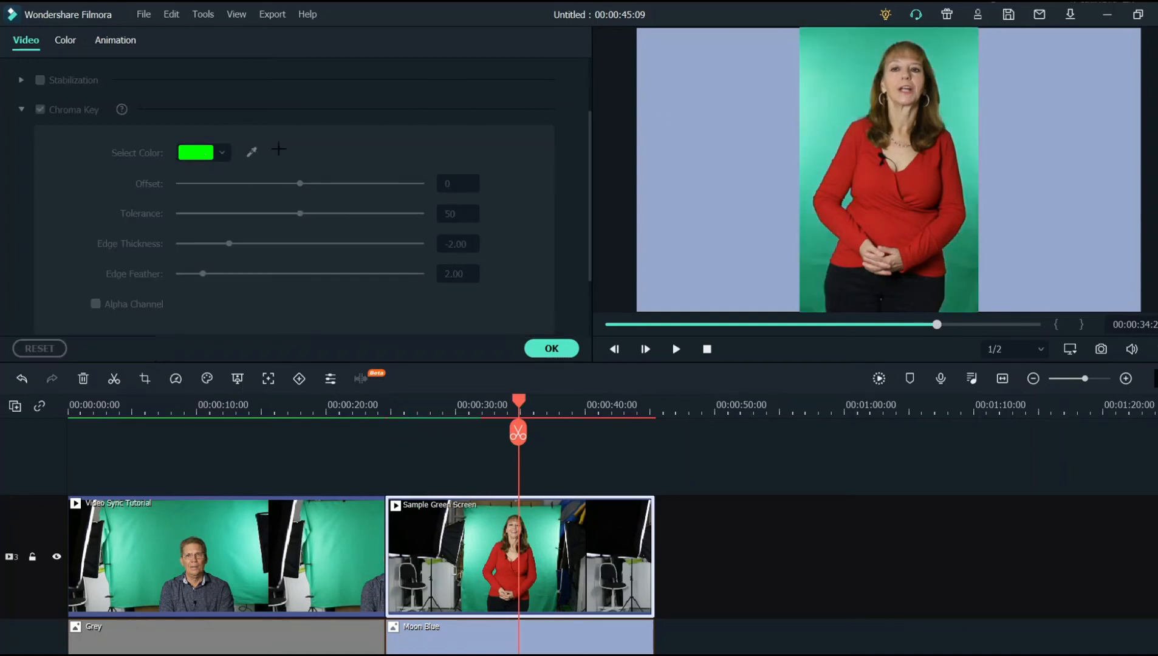
left_click(776, 144)
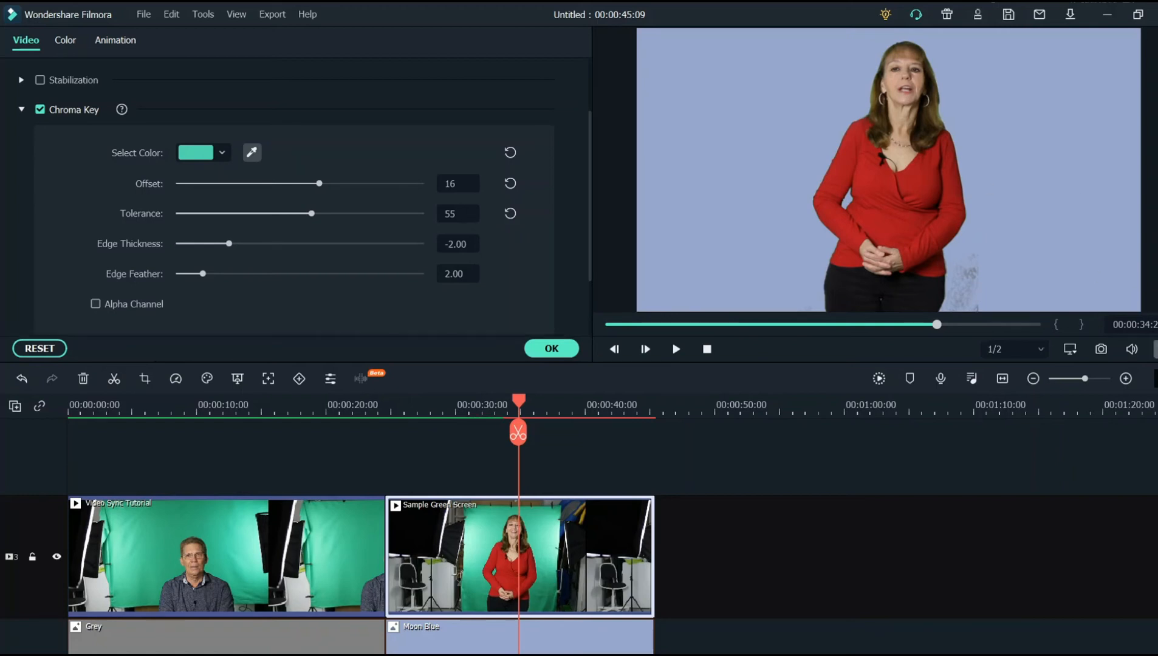
double_click(758, 229)
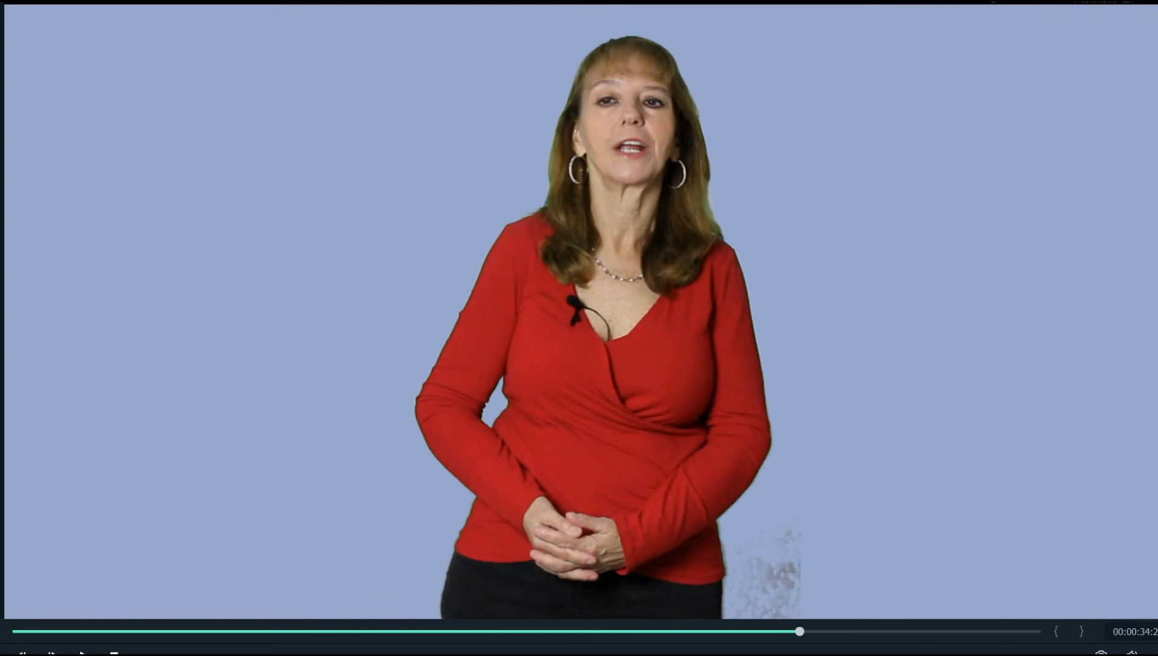
key("Escape")
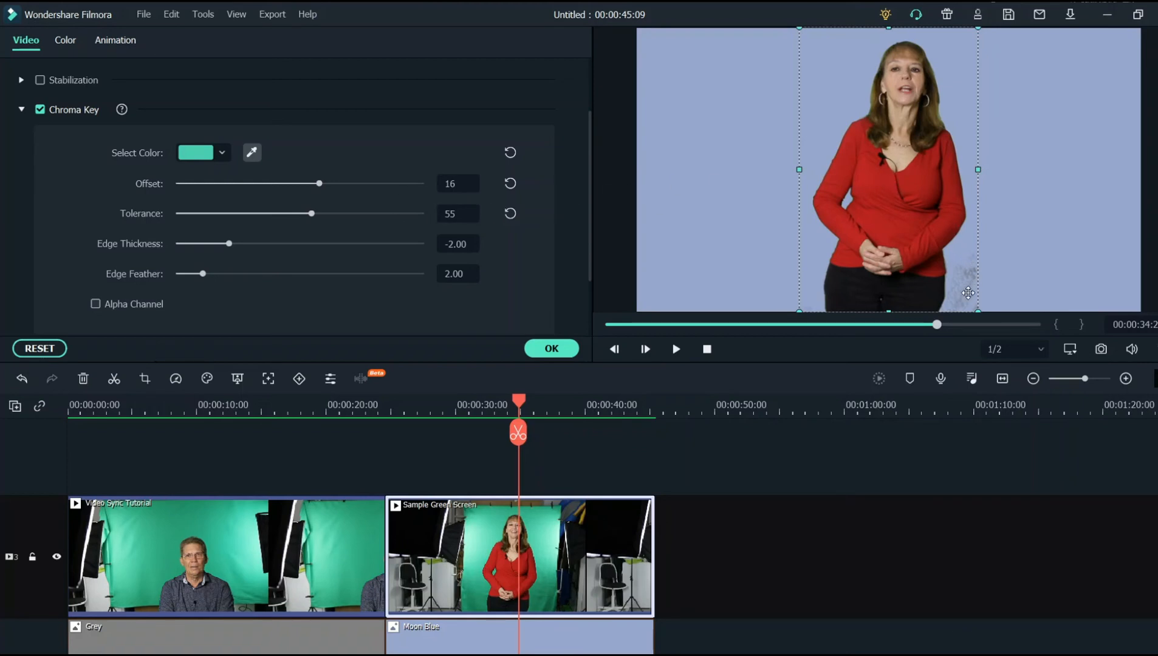
- Refine the woman's key to tolerance 52 using the Alpha Channel view, restore the normal view, and check the result enlarged
left_click(311, 214)
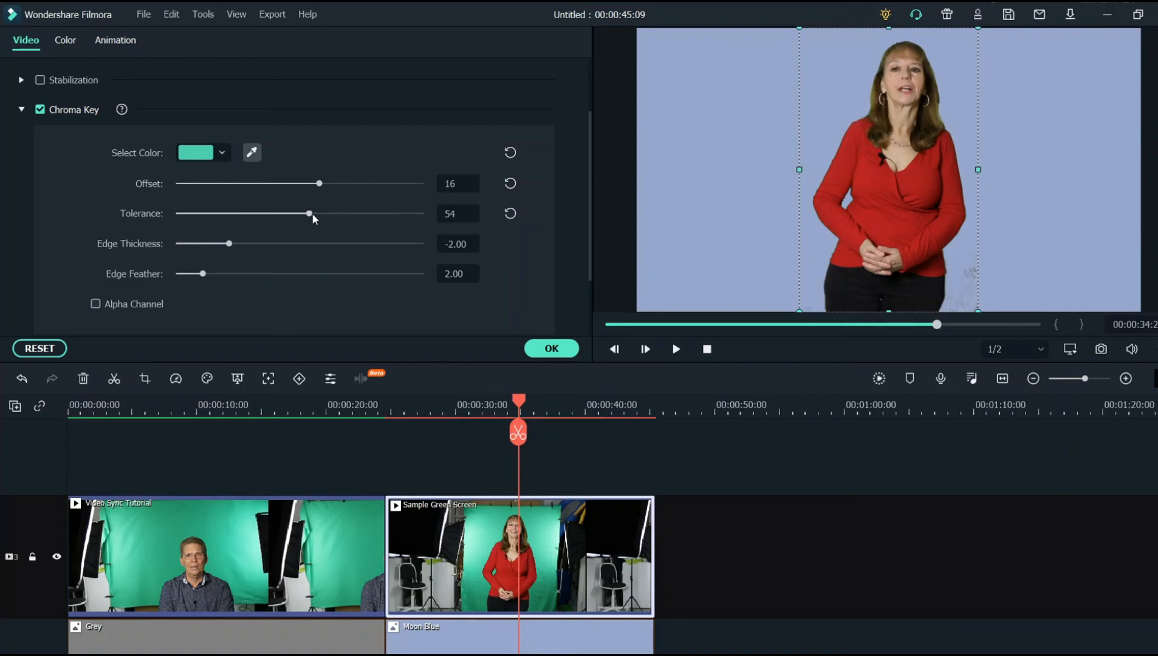
left_click_drag(312, 214, 303, 217)
left_click(96, 304)
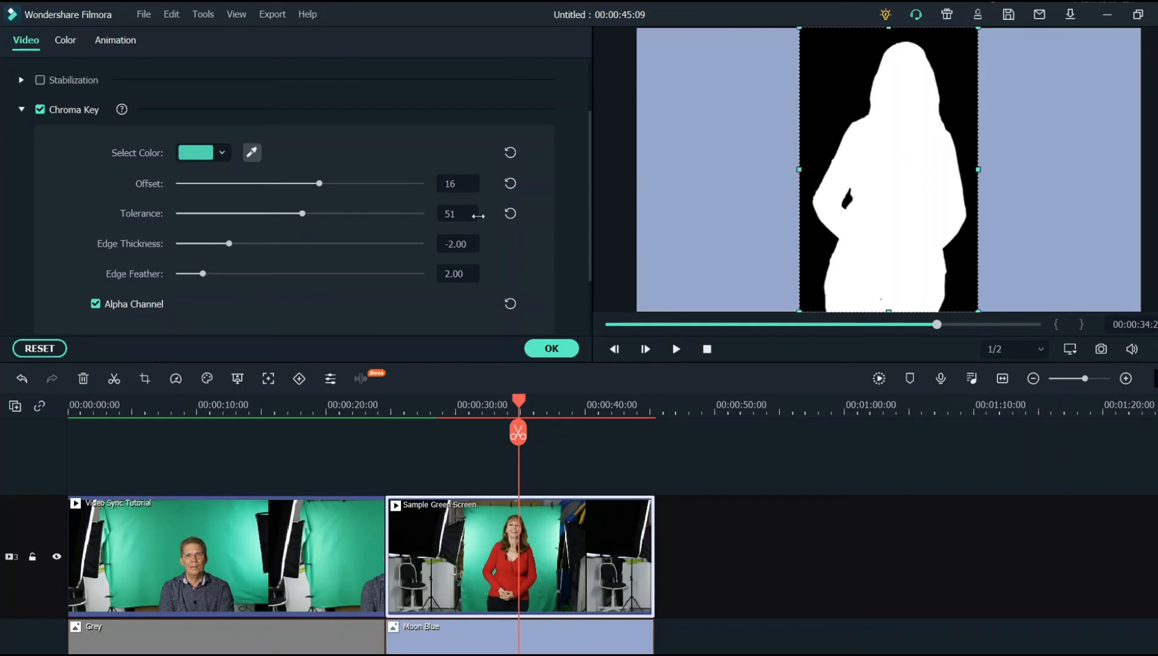
left_click_drag(303, 217, 314, 217)
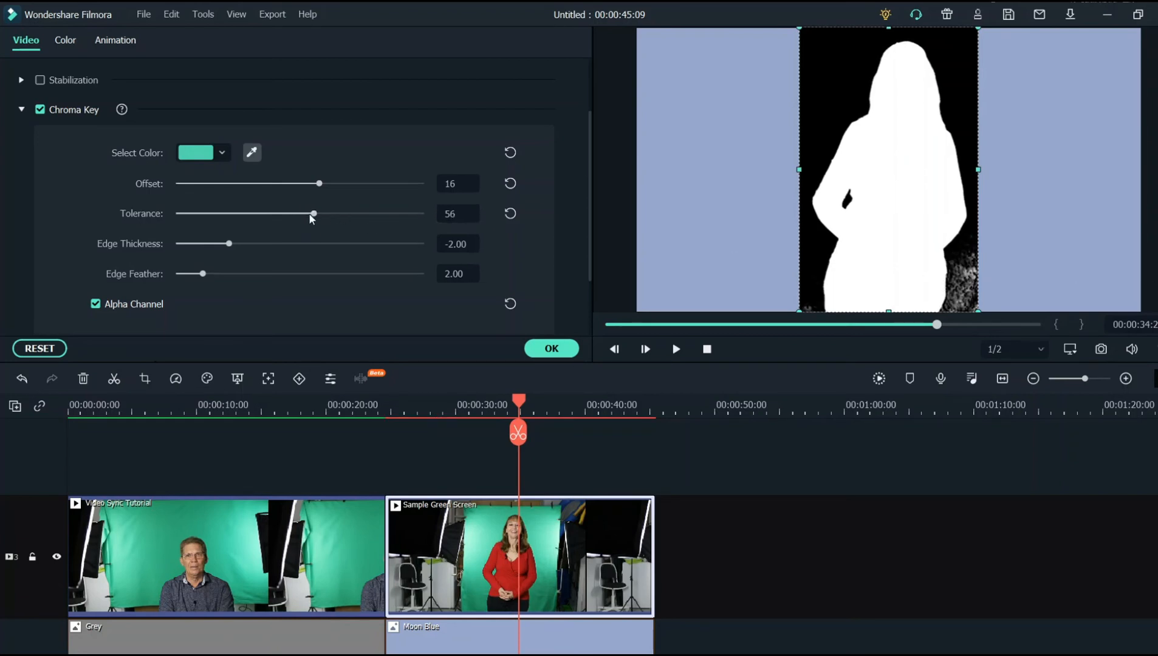
left_click_drag(316, 216, 306, 216)
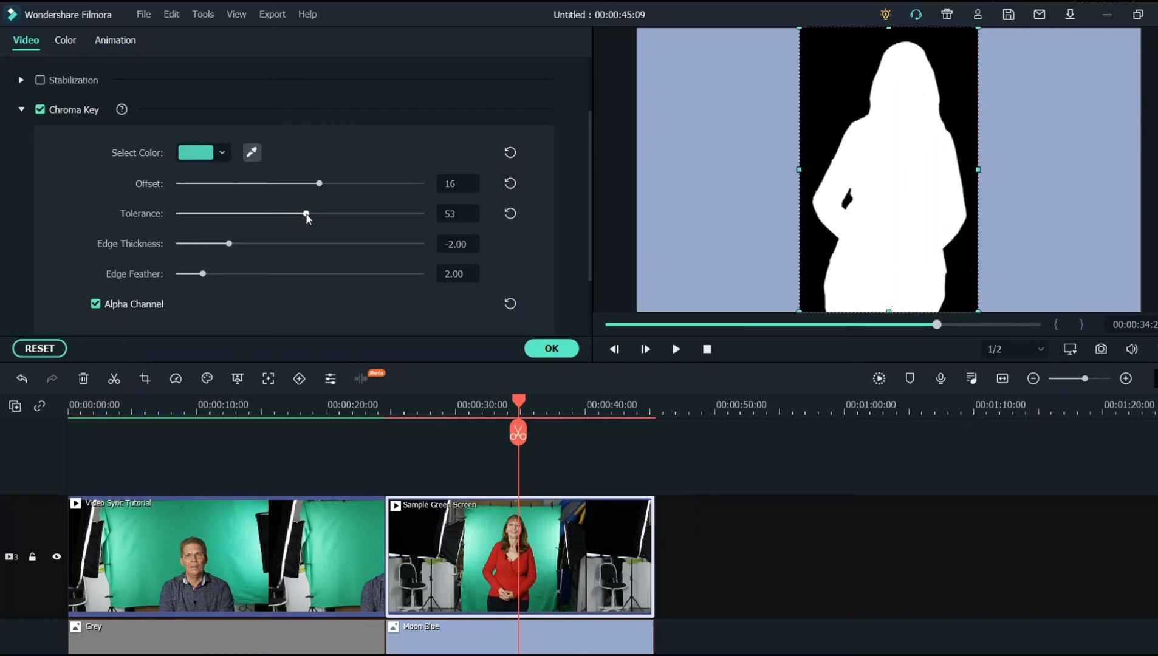
left_click(95, 303)
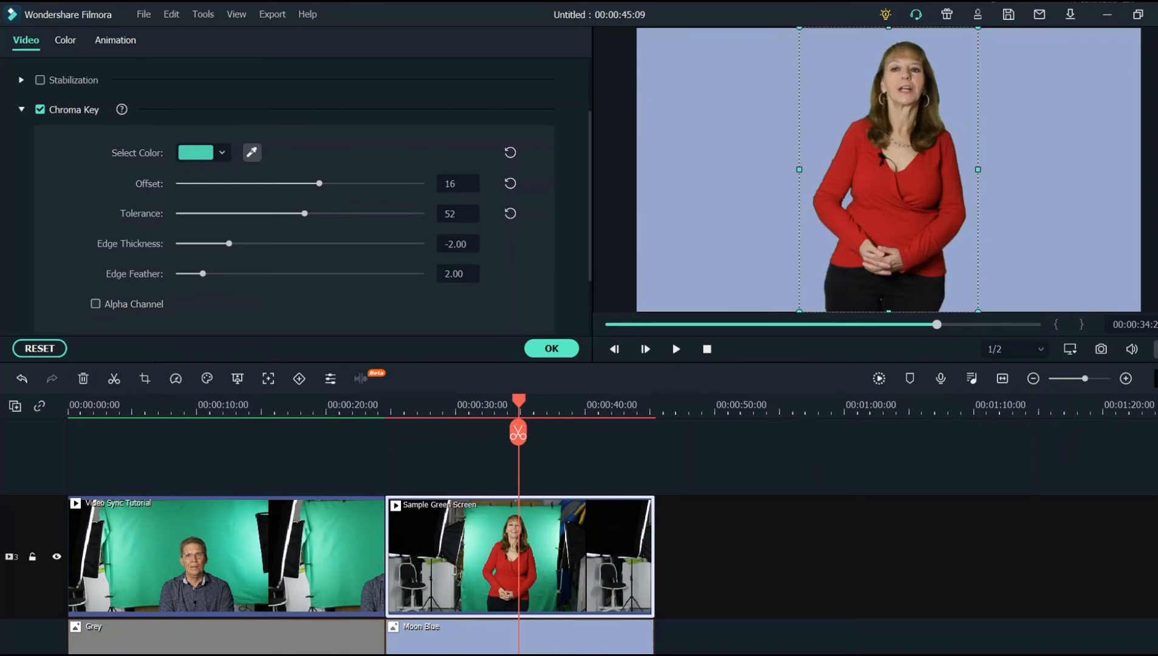
key("alt+Return")
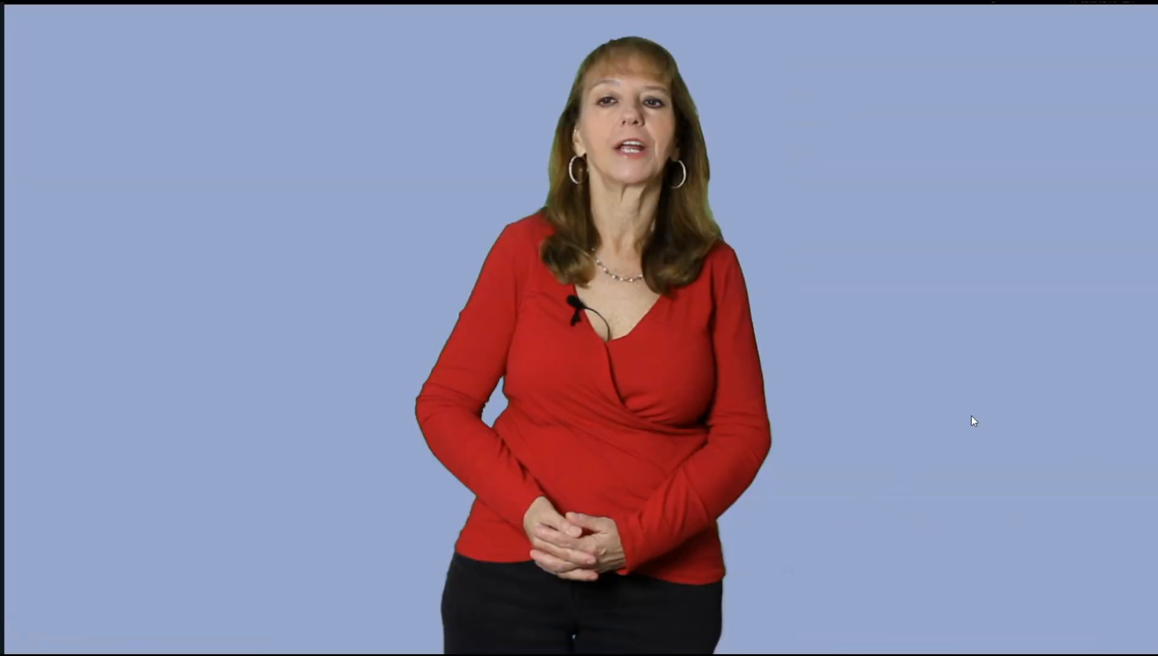
mouse_move(1088, 494)
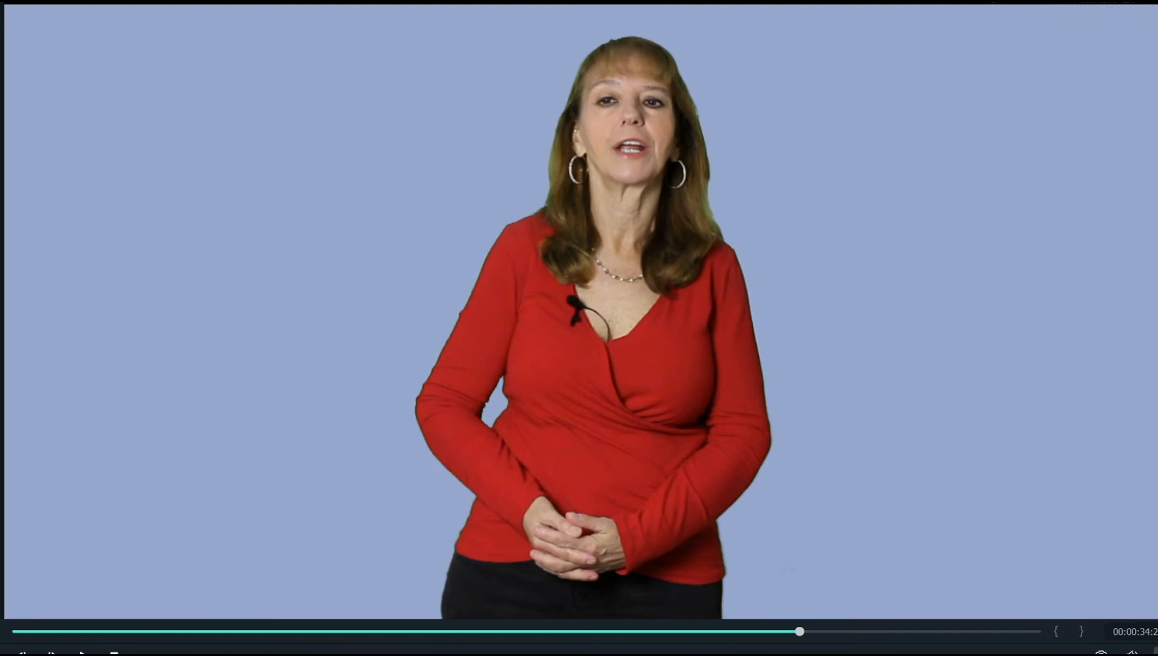
key("Escape")
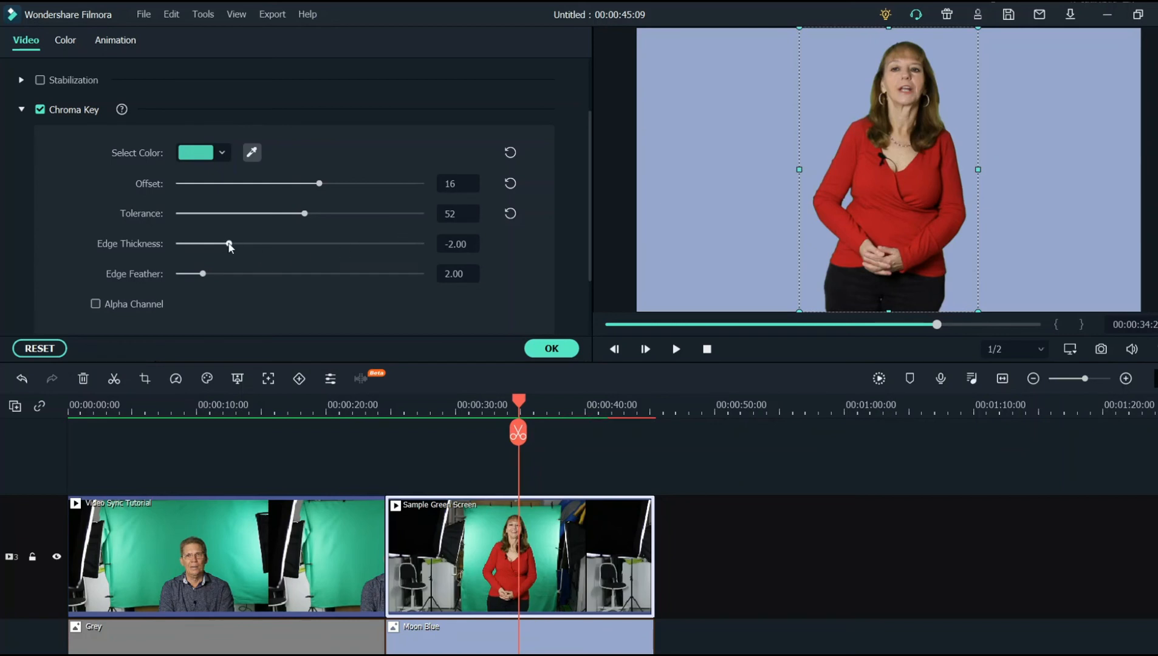
- Set the key's edge thickness to 2.00 and inspect the woman's outline in the enlarged preview
mouse_move(229, 243)
left_mouse_down()
mouse_move(178, 249)
mouse_move(227, 248)
left_mouse_up()
left_click(446, 243)
type("2.00")
left_click(551, 349)
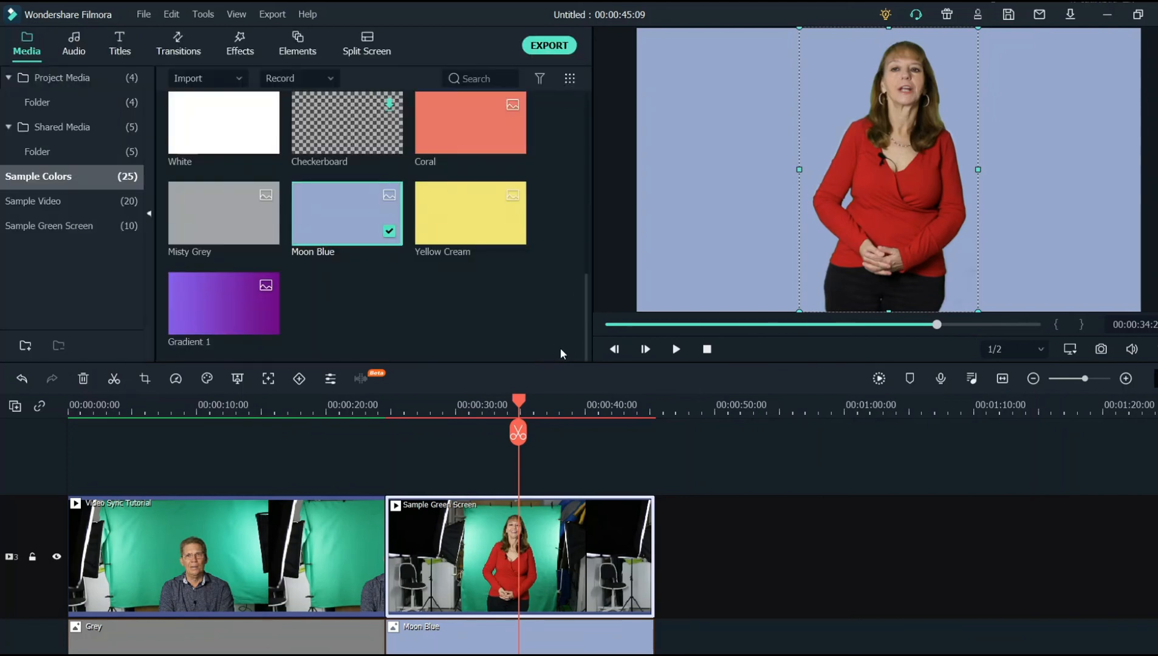
left_click(238, 379)
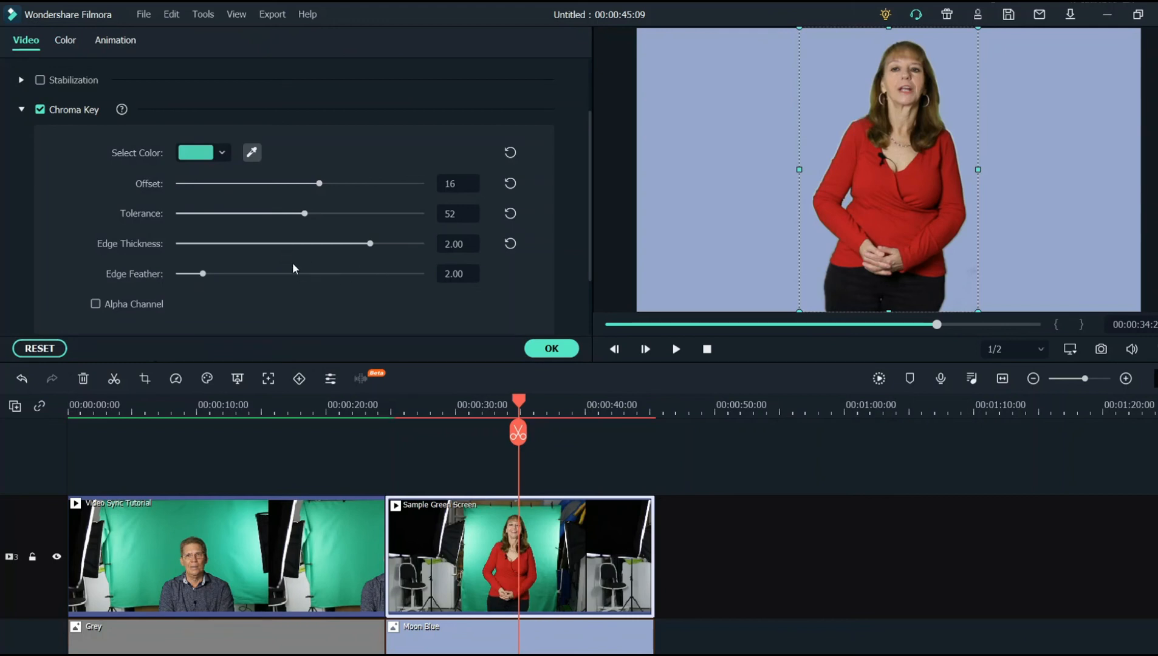
left_click(1070, 349)
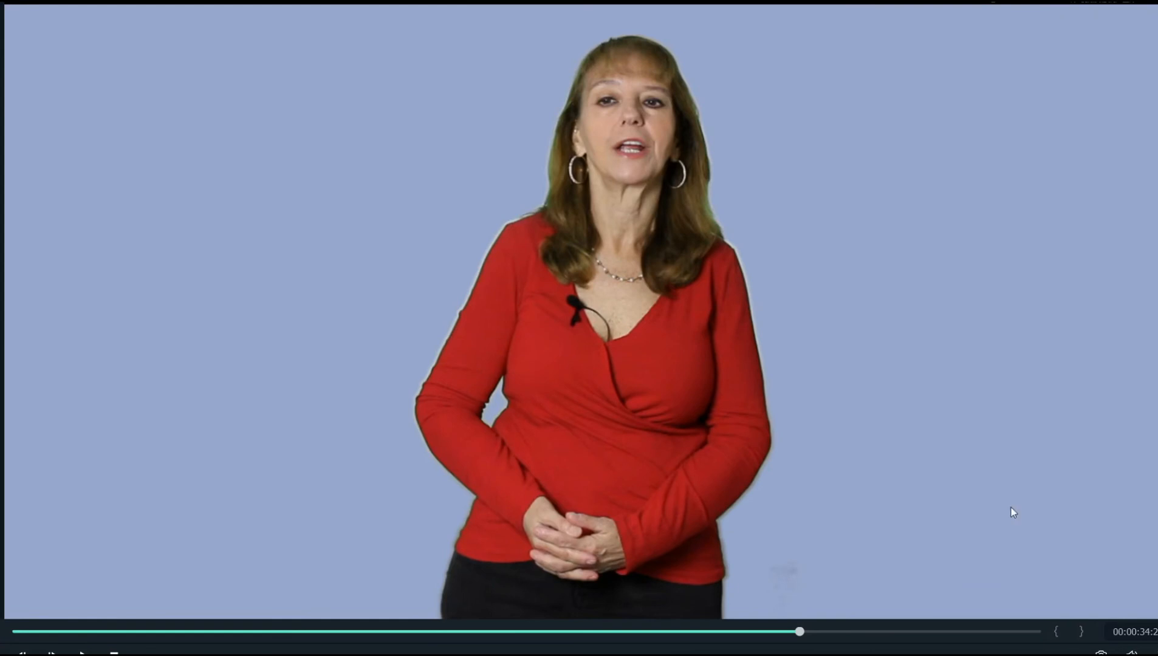
key("Escape")
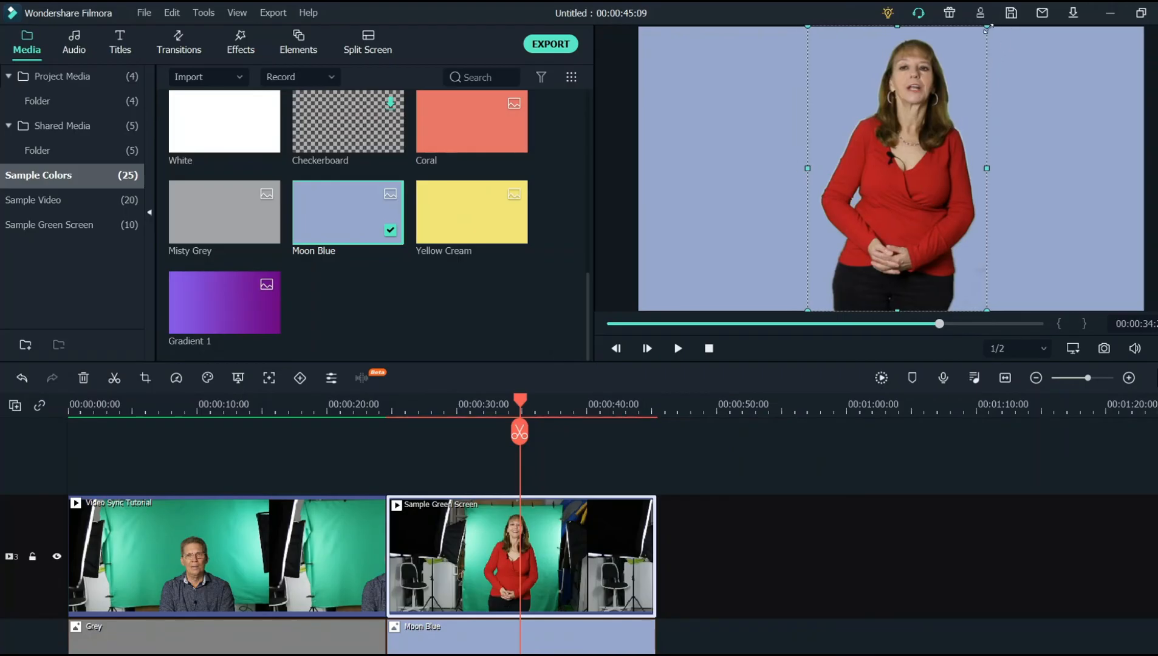
- Move the keyed woman to the left side of the Moon Blue background and adjust her size to nearly fill the frame height
left_click_drag(985, 29, 946, 93)
left_click_drag(924, 163, 761, 162)
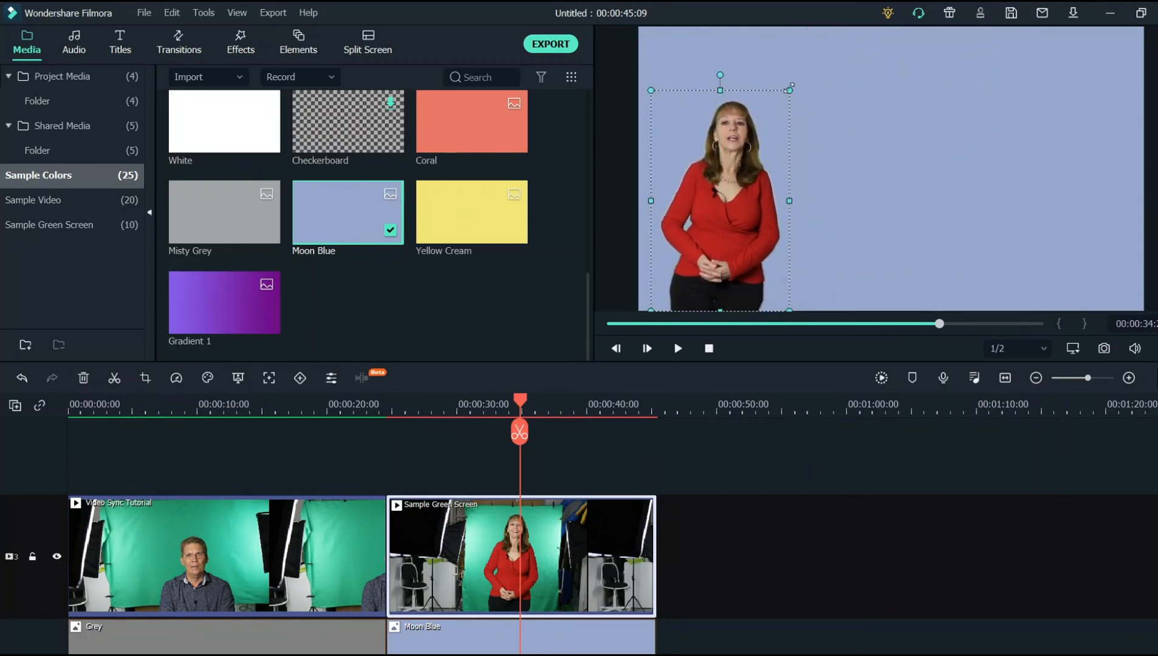
left_click_drag(795, 81, 841, 27)
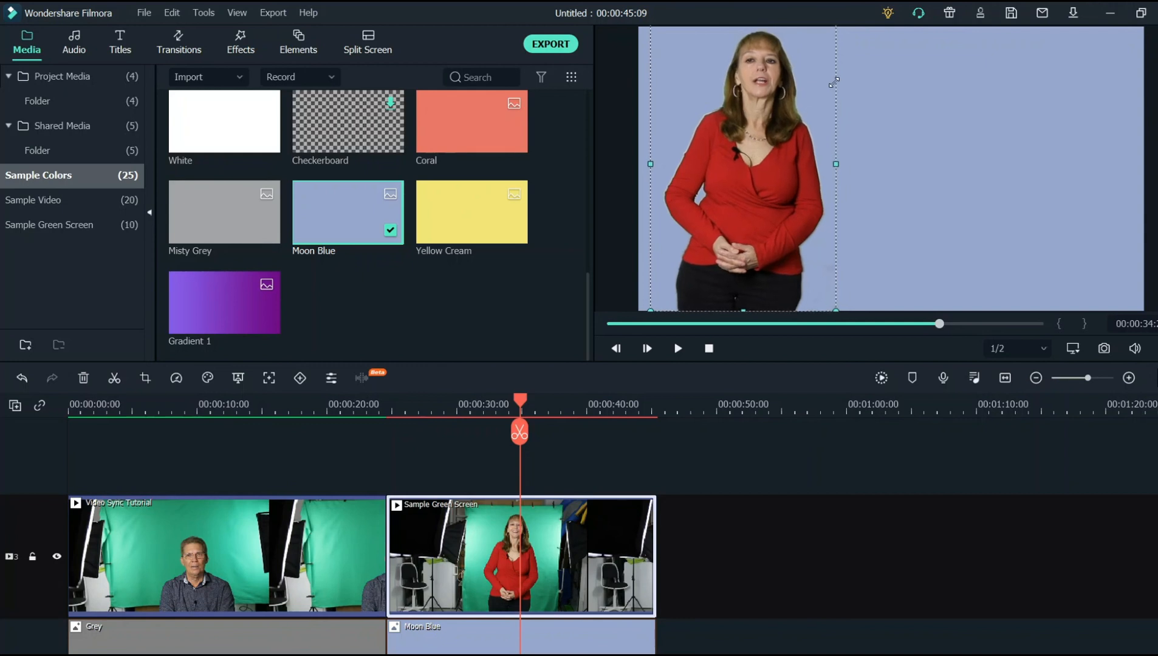
left_click_drag(769, 169, 774, 172)
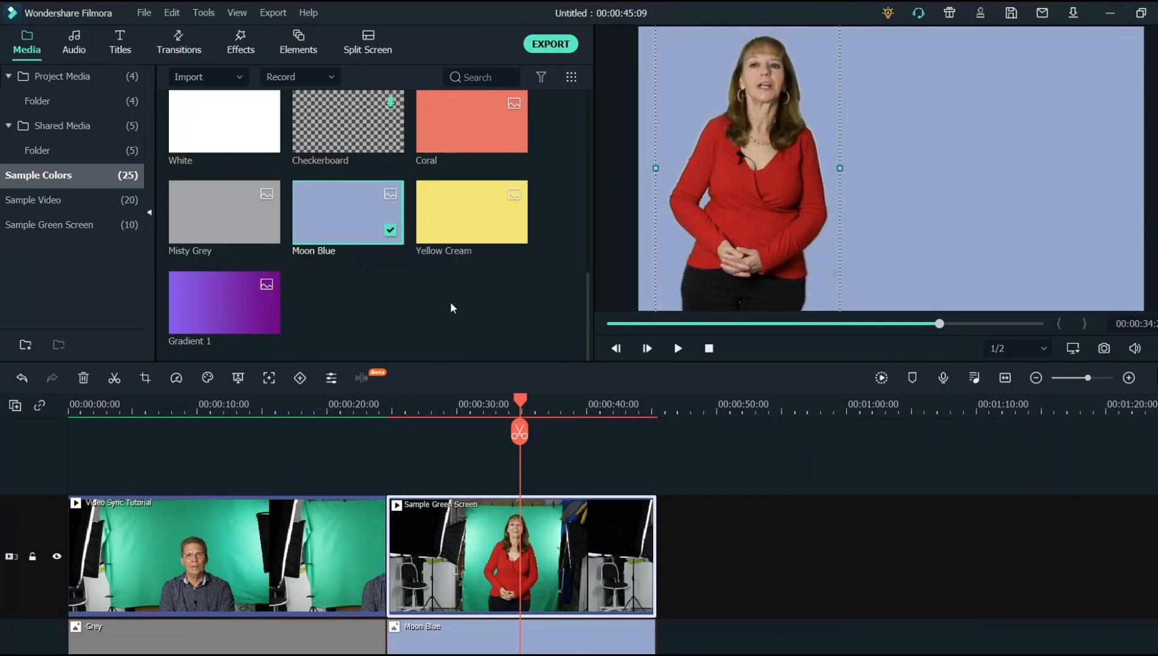
- Try the custom sample text title on the track above the Sample Green Screen clip, and delete it
left_click(120, 43)
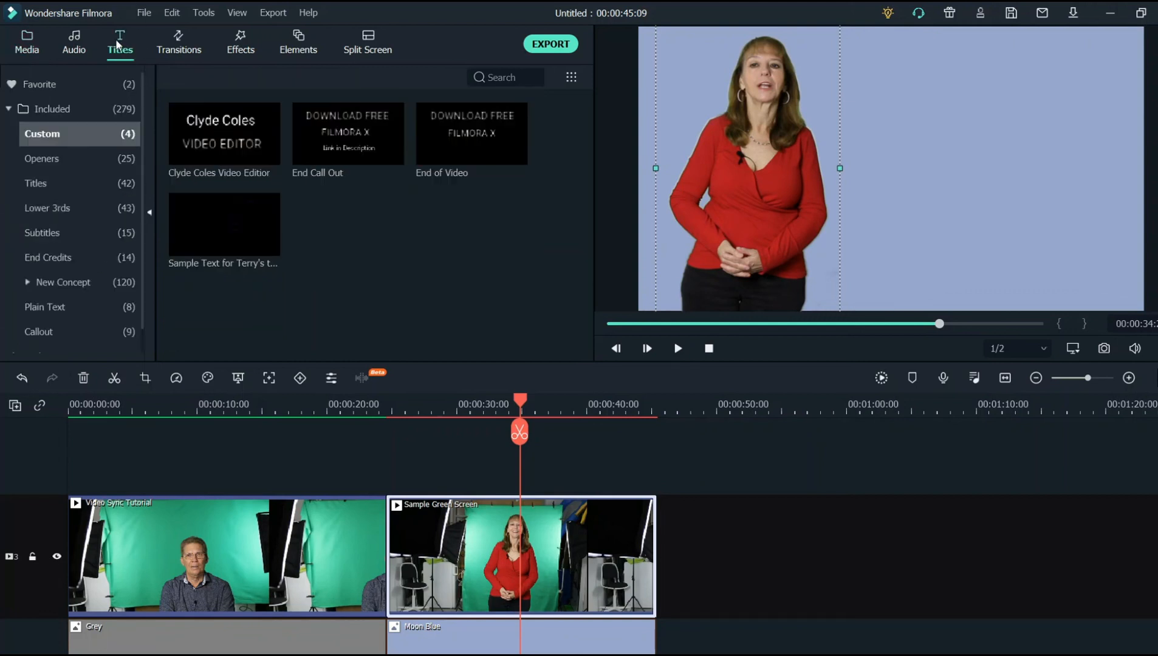
mouse_move(267, 243)
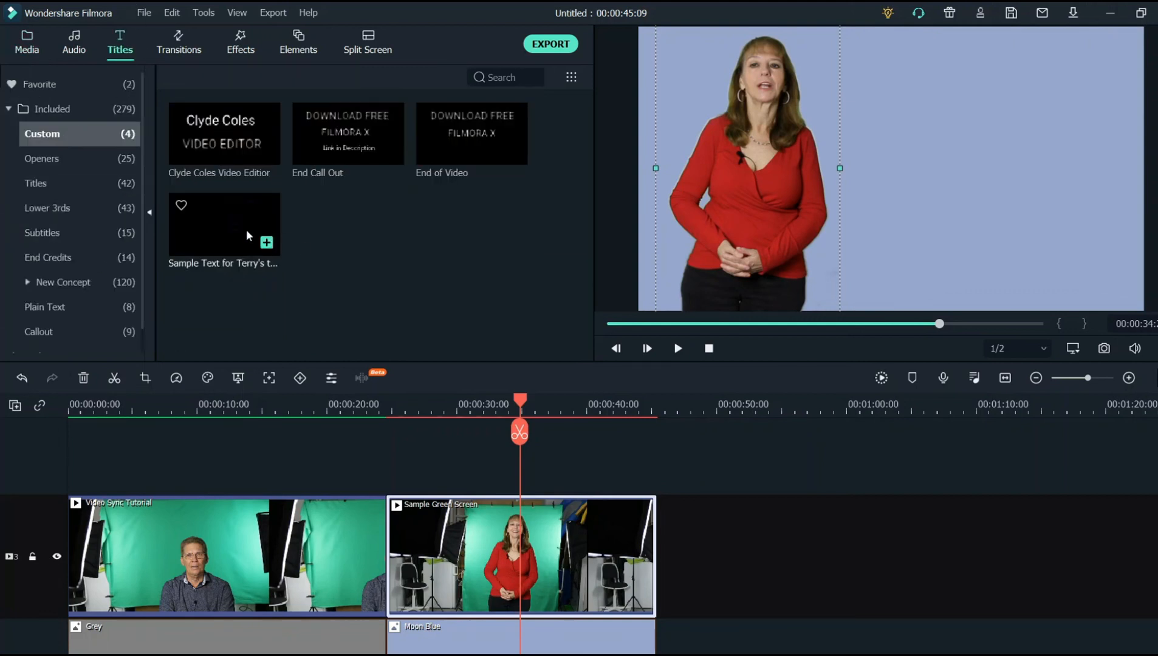
left_click(268, 243)
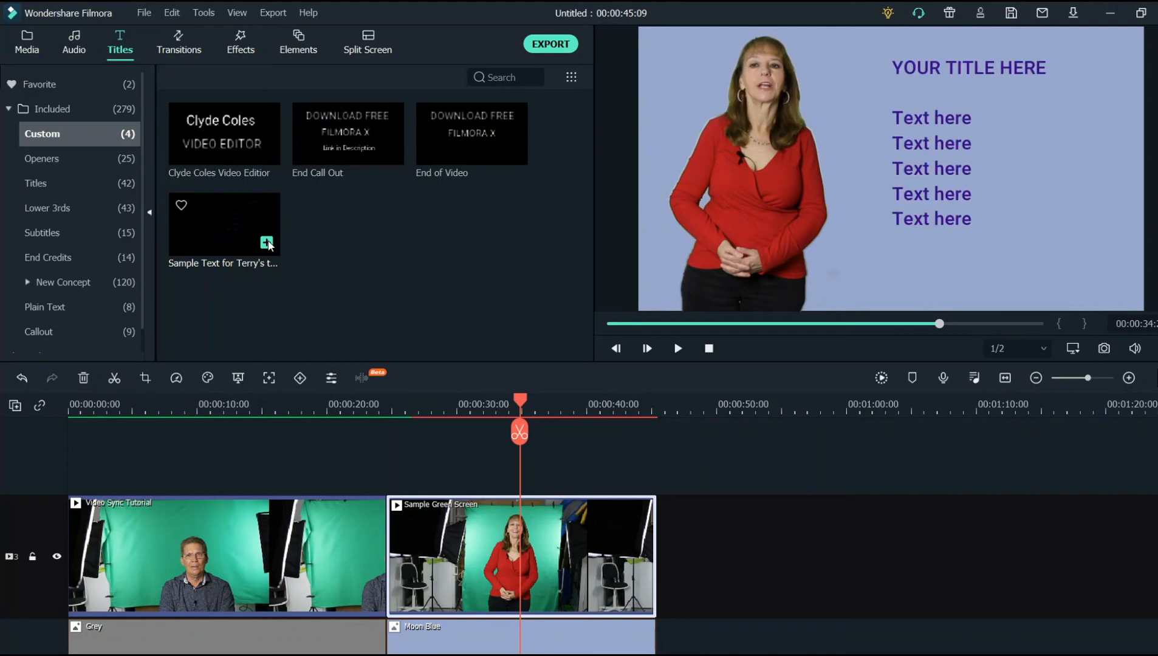
left_click_drag(565, 447, 630, 451)
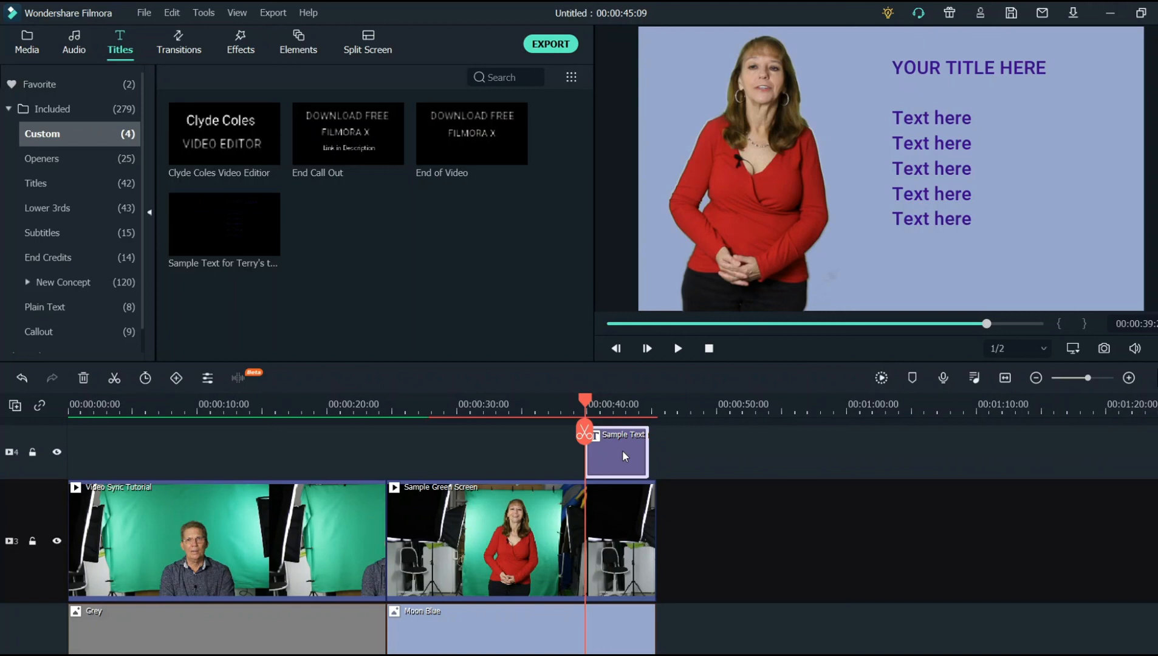
key("Delete")
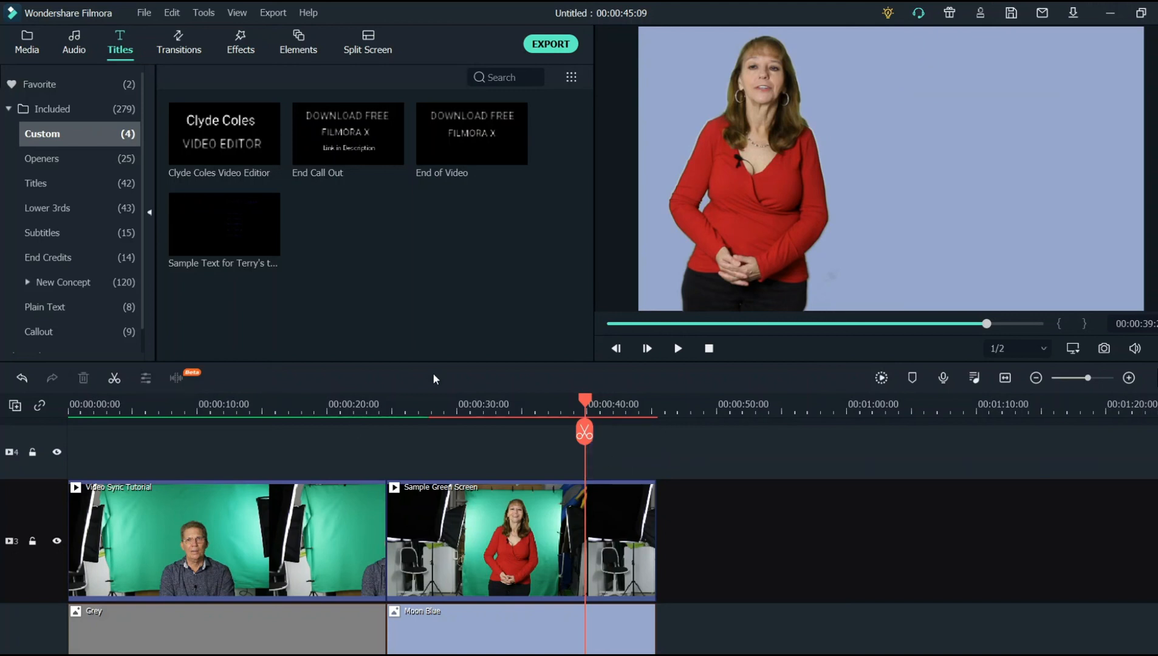
- Replace the Moon Blue background under the Sample Green Screen clip with the VID_20181013 wedding video from the project media
left_click(27, 47)
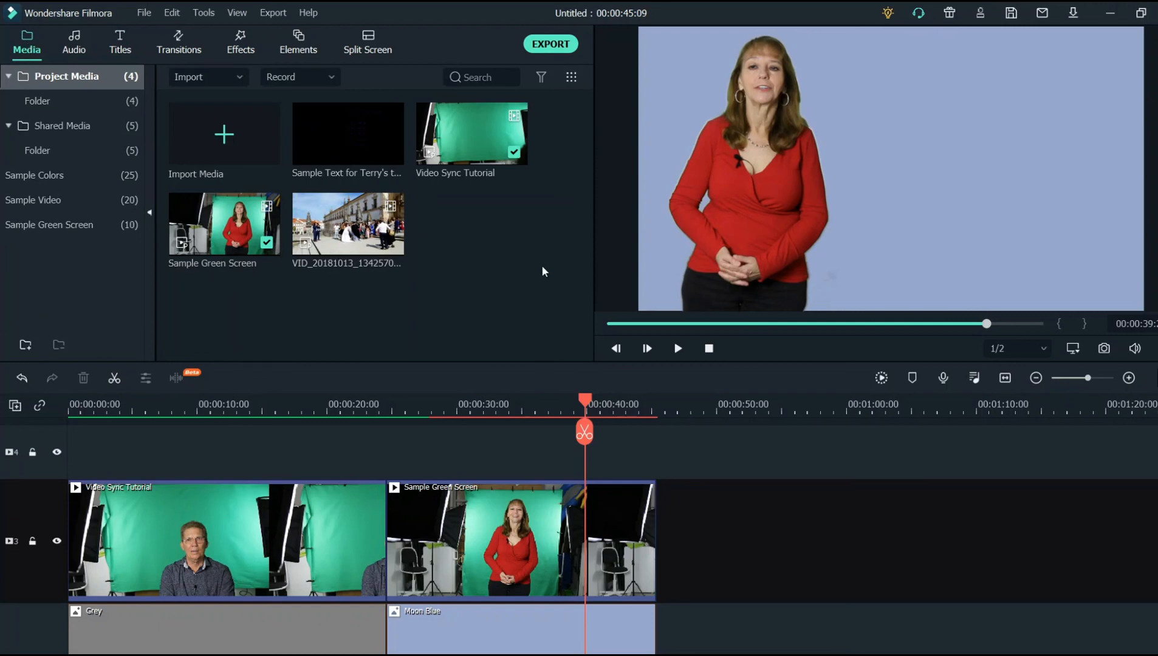
scroll(549, 562, "down", 1)
left_click(539, 601)
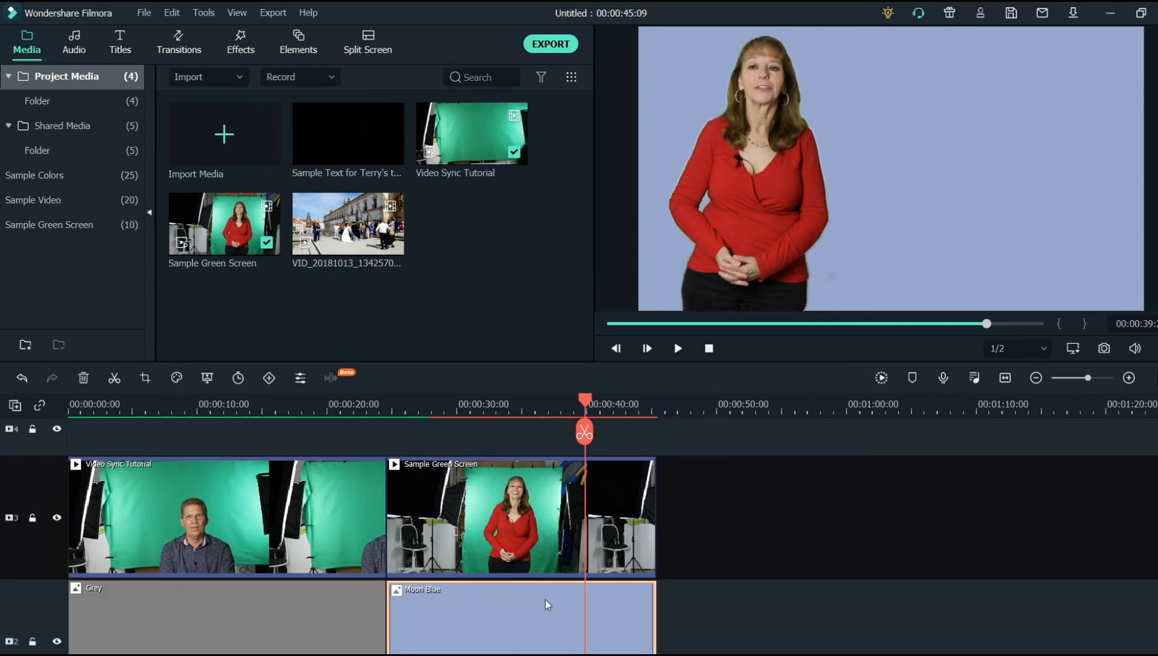
key("Delete")
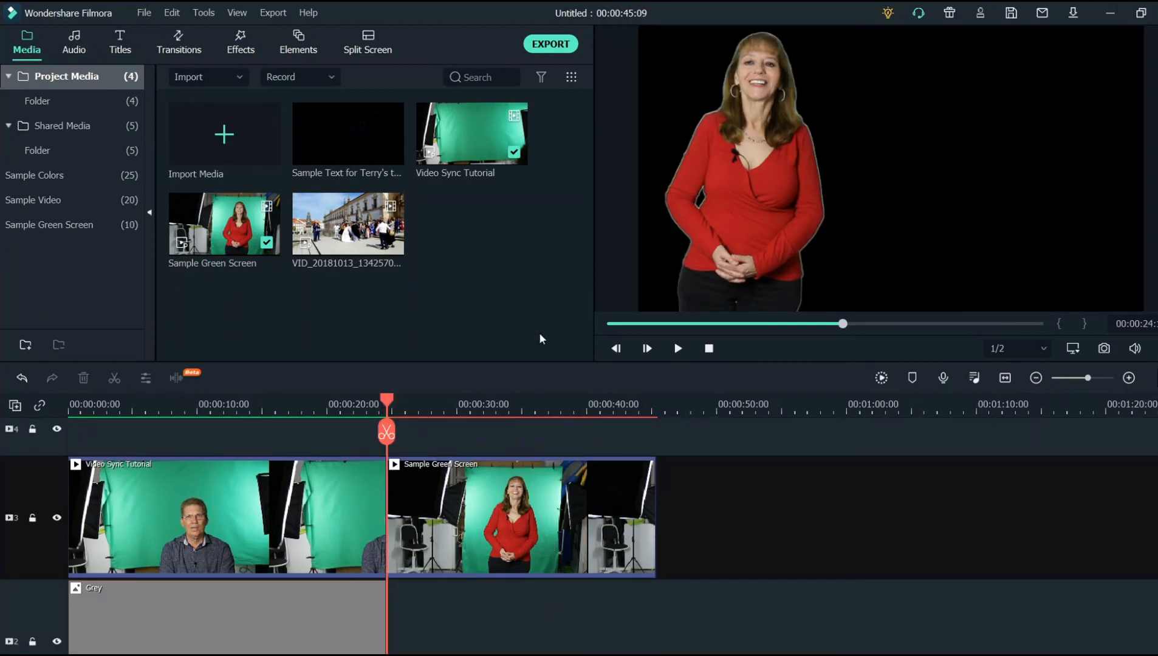
left_click_drag(385, 242, 401, 641)
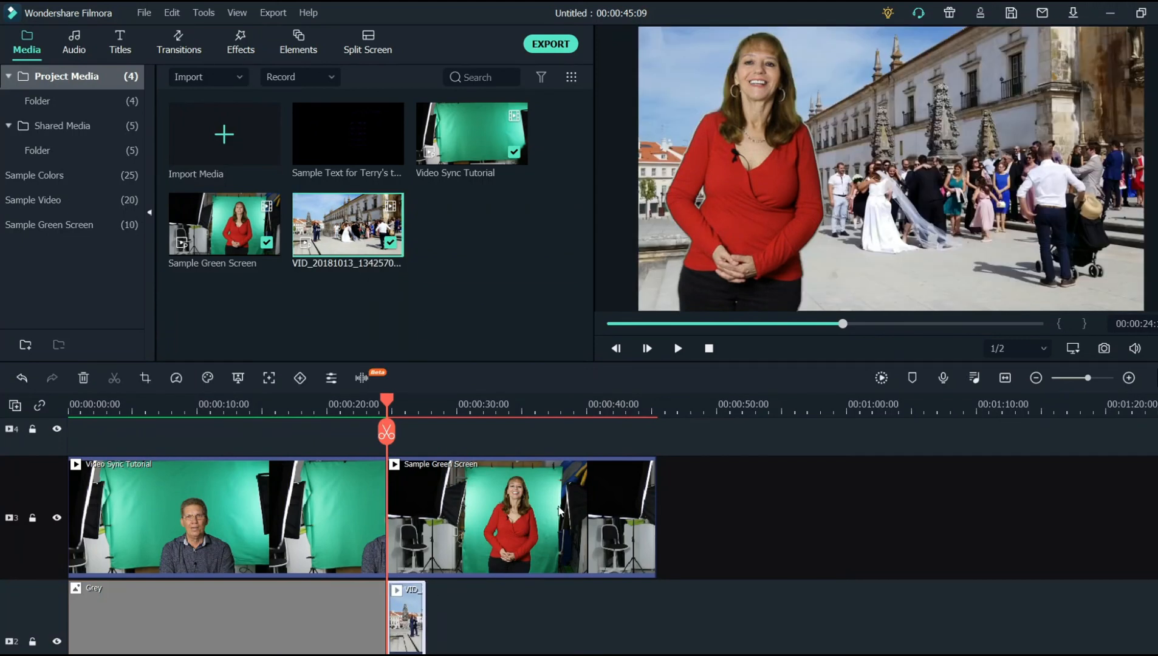
- Scale the keyed woman down into the lower-left corner of the wedding video, and play and scrub through the composite
left_click(757, 183)
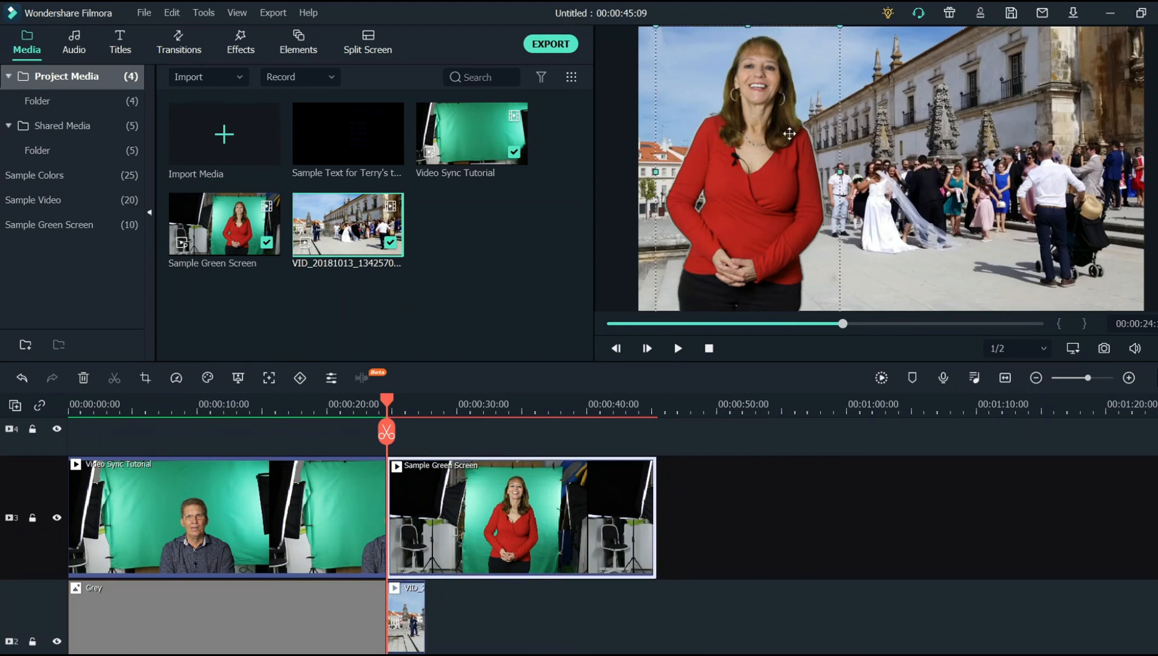
left_click_drag(839, 27, 743, 180)
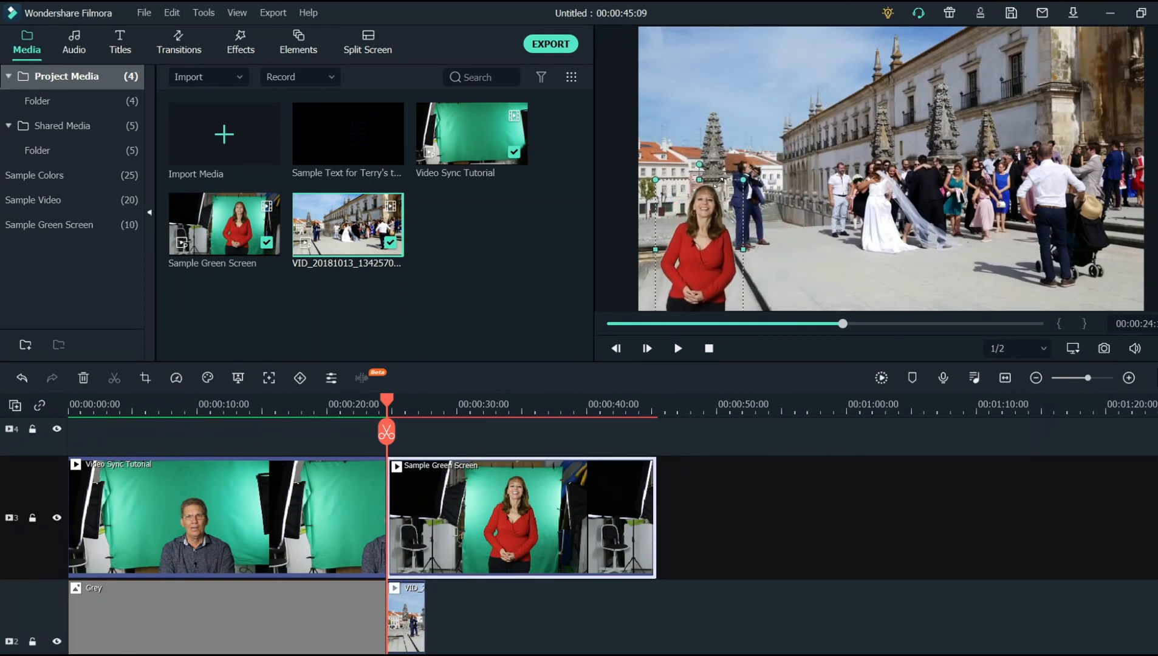
left_click(679, 348)
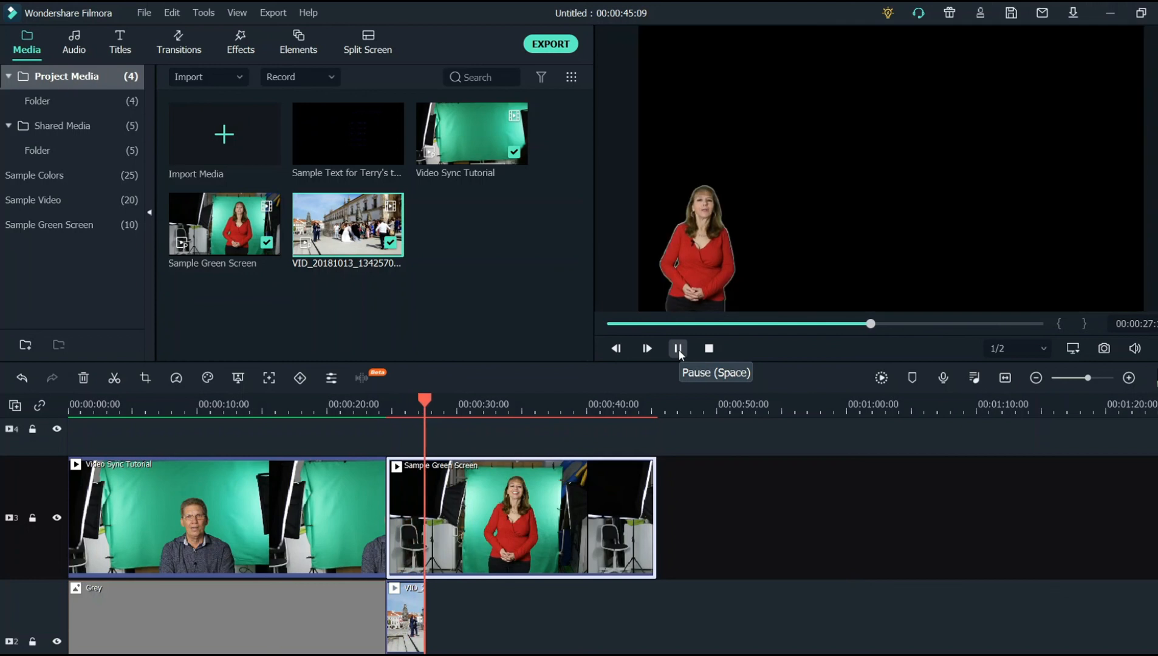
left_click_drag(437, 399, 410, 442)
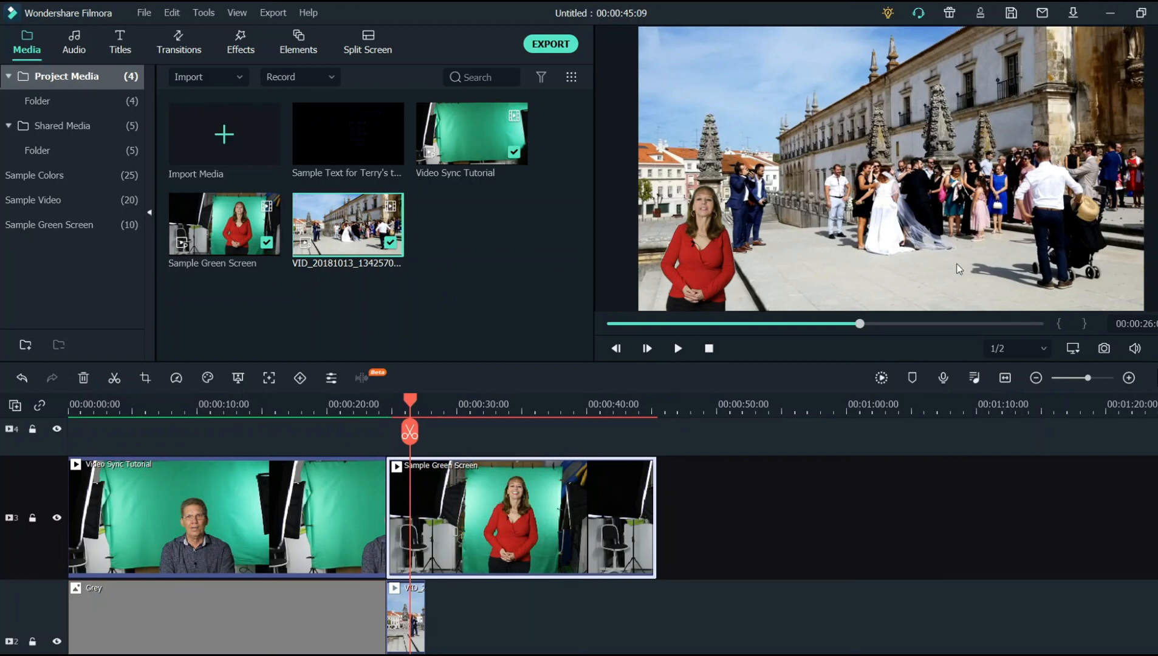
- Try the keyed woman at nearly full frame height, and shrink her back to about half height in the lower-left corner
left_click(742, 196)
left_click_drag(743, 180, 835, 114)
left_click_drag(749, 240, 733, 254)
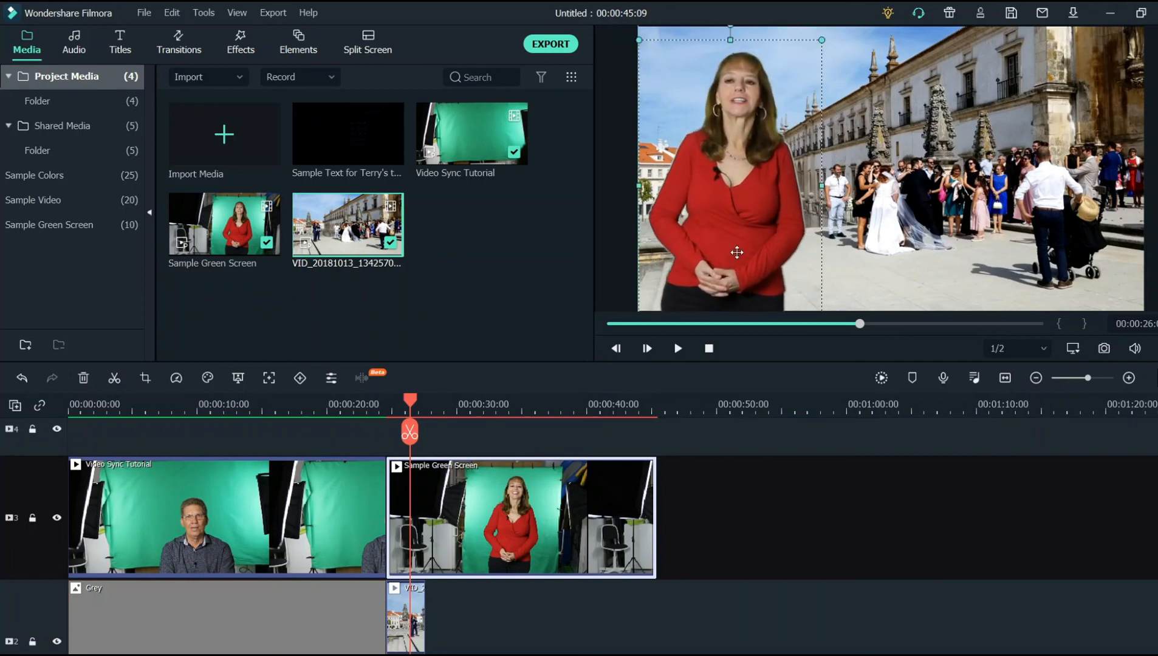
left_click_drag(819, 44, 742, 168)
left_click_drag(689, 246, 705, 246)
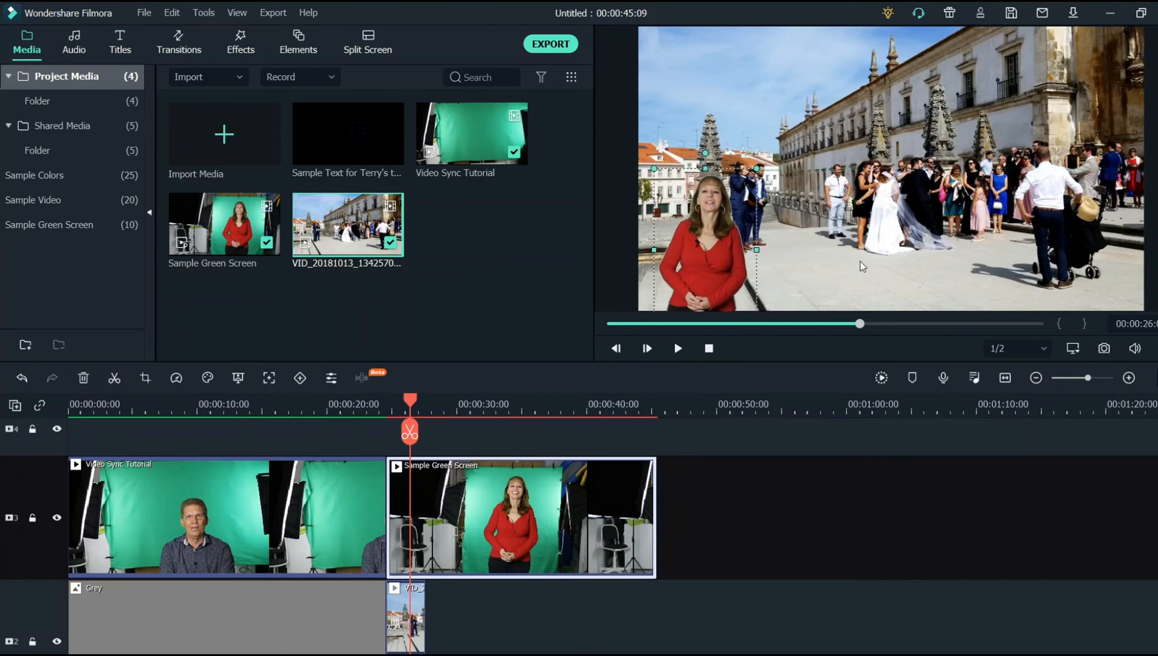